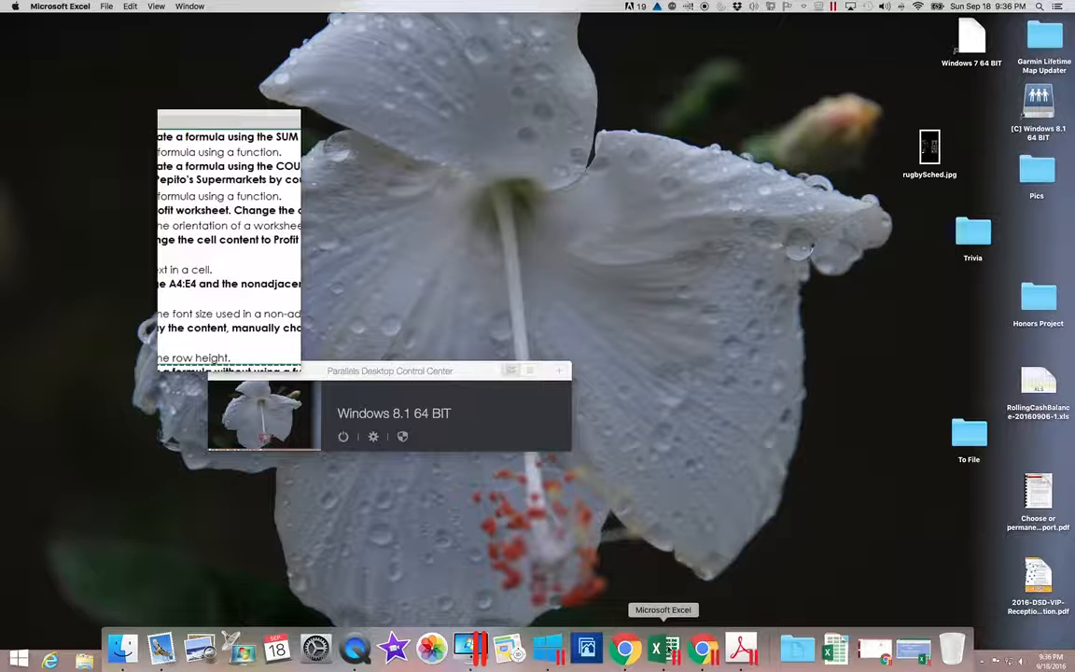
# - Switch to Microsoft Excel and open the recent workbook Coltivare.xlsx
pyautogui.click(657, 646)
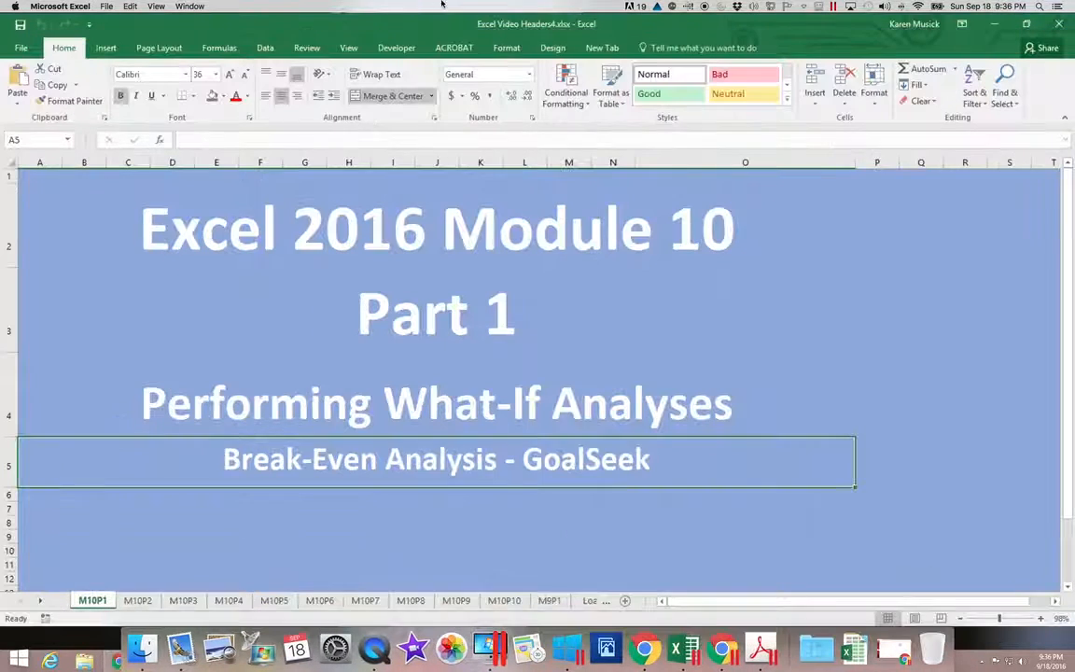
pyautogui.click(107, 6)
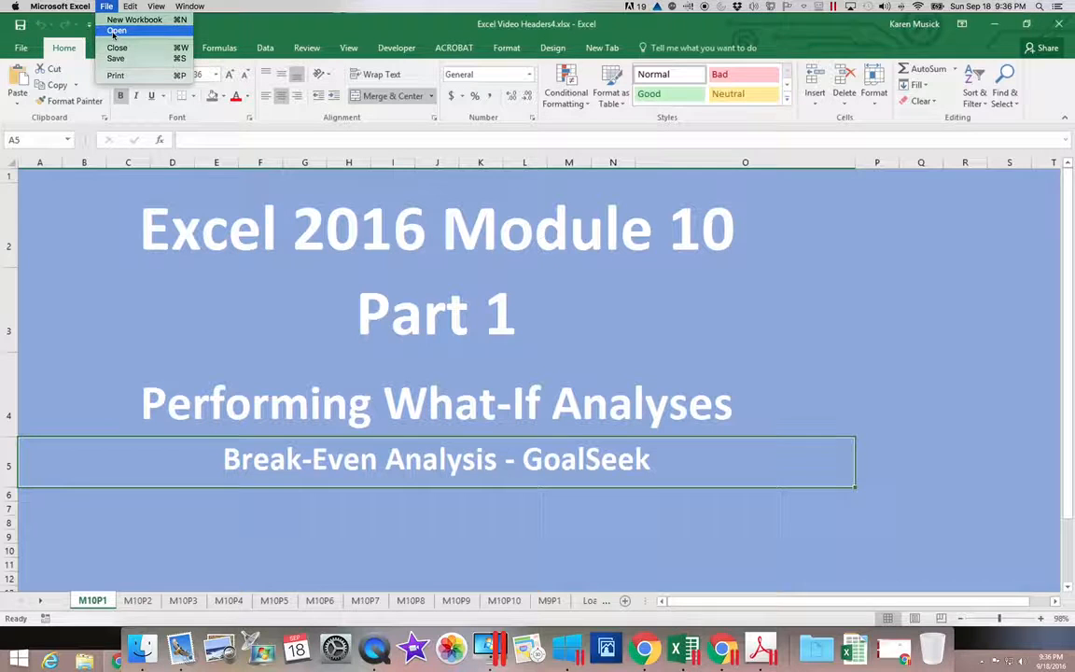
pyautogui.click(115, 30)
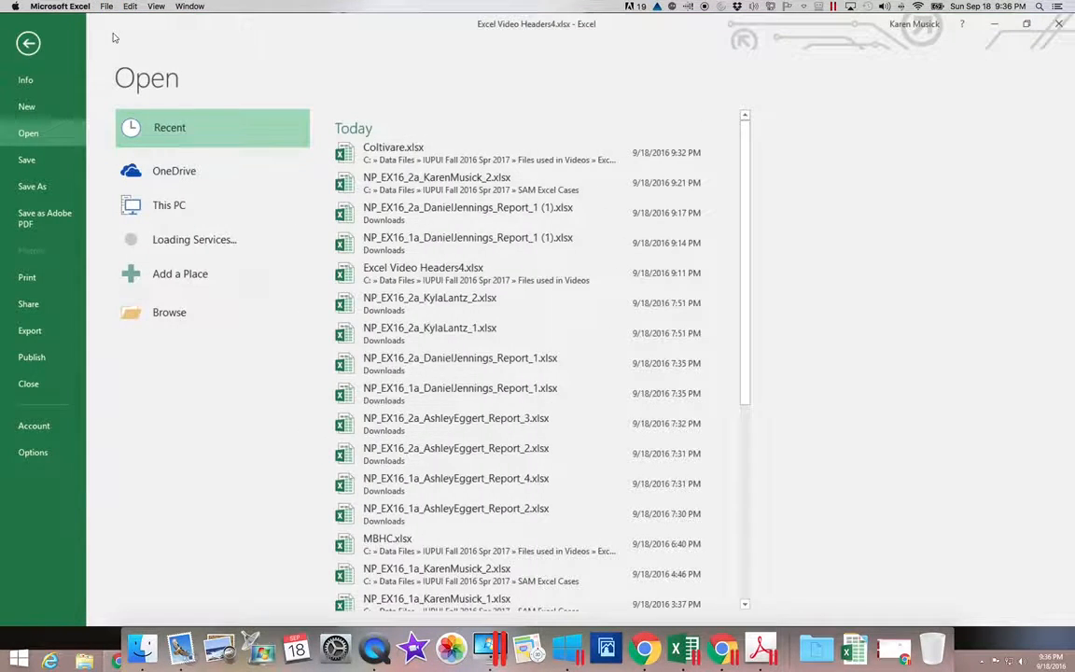
pyautogui.click(420, 151)
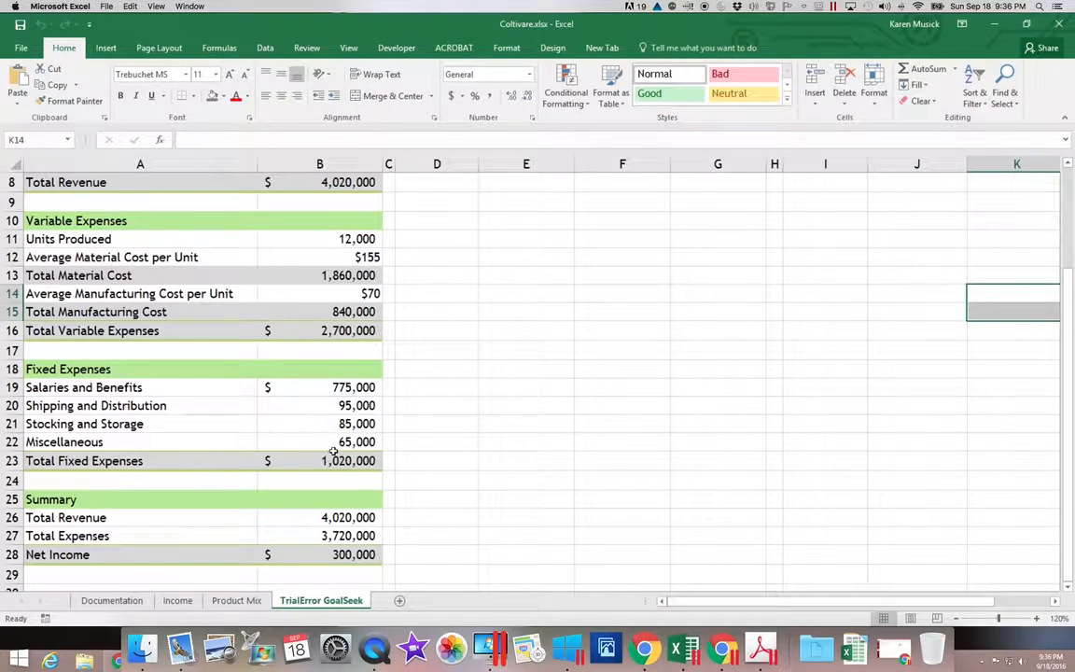
# - Delete the TrialError GoalSeek worksheet from the workbook and accept its permanent removal
pyautogui.rightClick(314, 601)
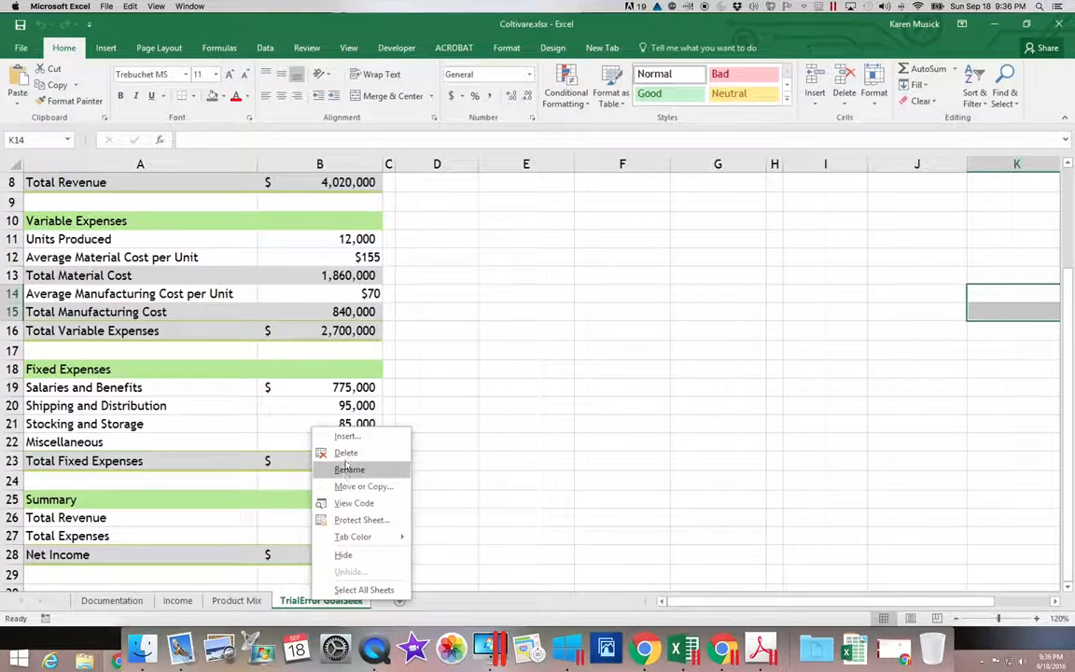
pyautogui.press('Escape')
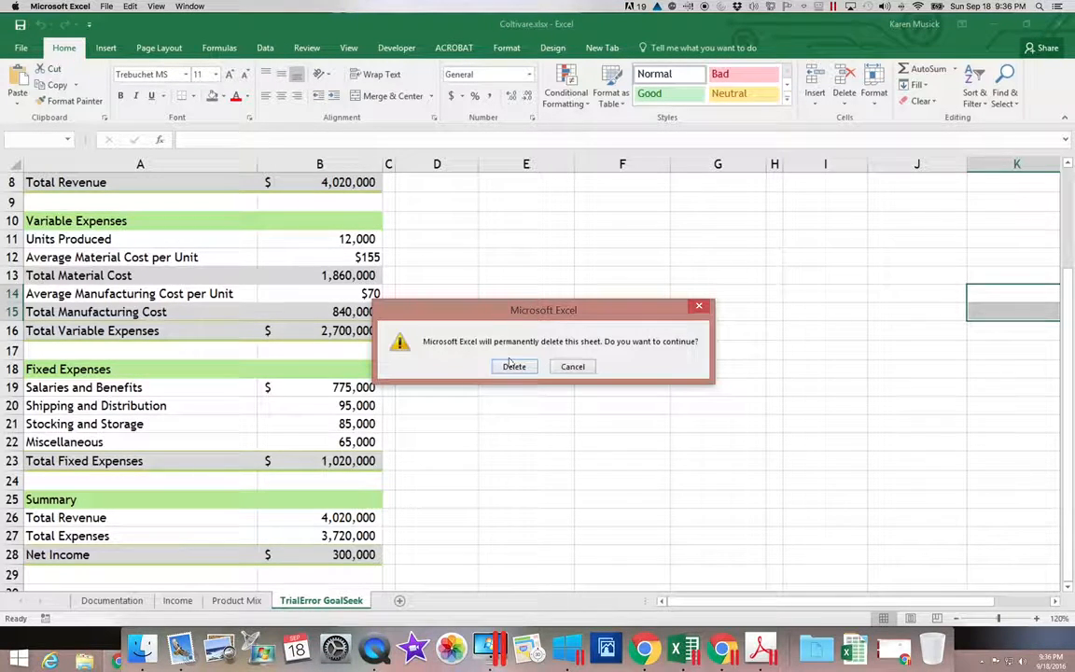
pyautogui.click(513, 367)
# - Go to the Income sheet and inspect the Units Produced and Sold value and the Units Produced formula
pyautogui.click(187, 601)
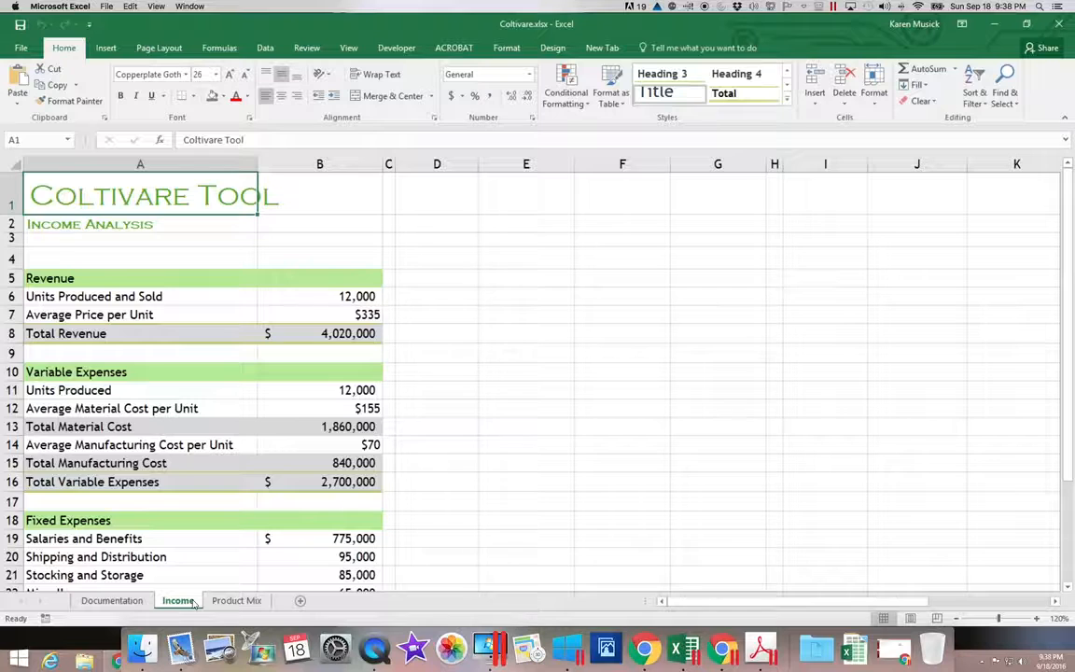
pyautogui.hscroll(10, 173, 581)
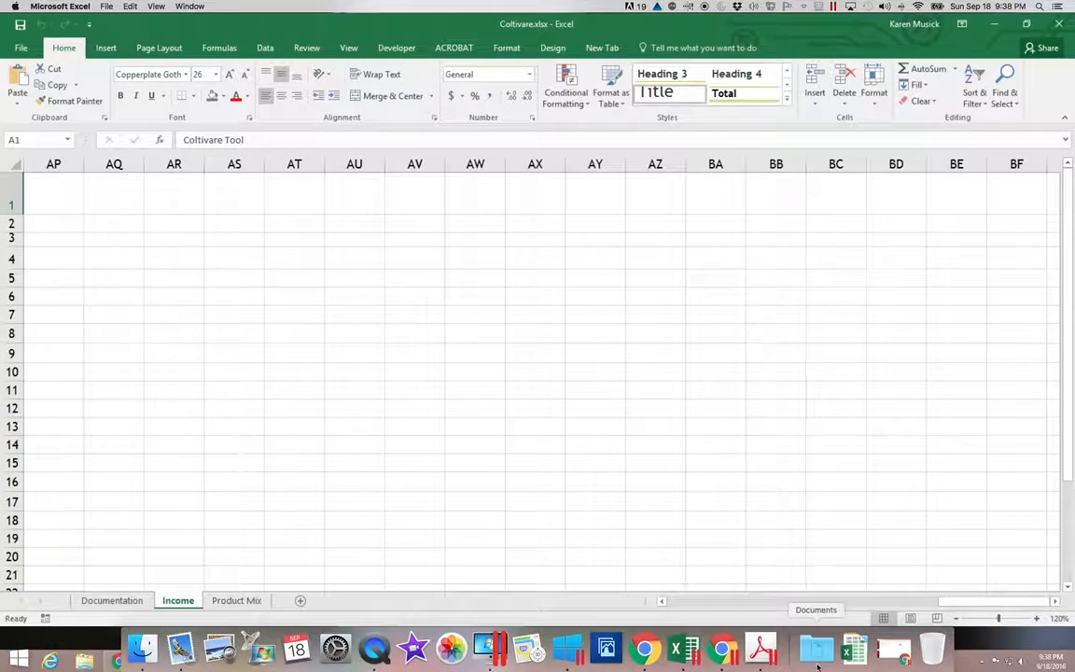
pyautogui.moveTo(968, 602); pyautogui.dragTo(633, 593)
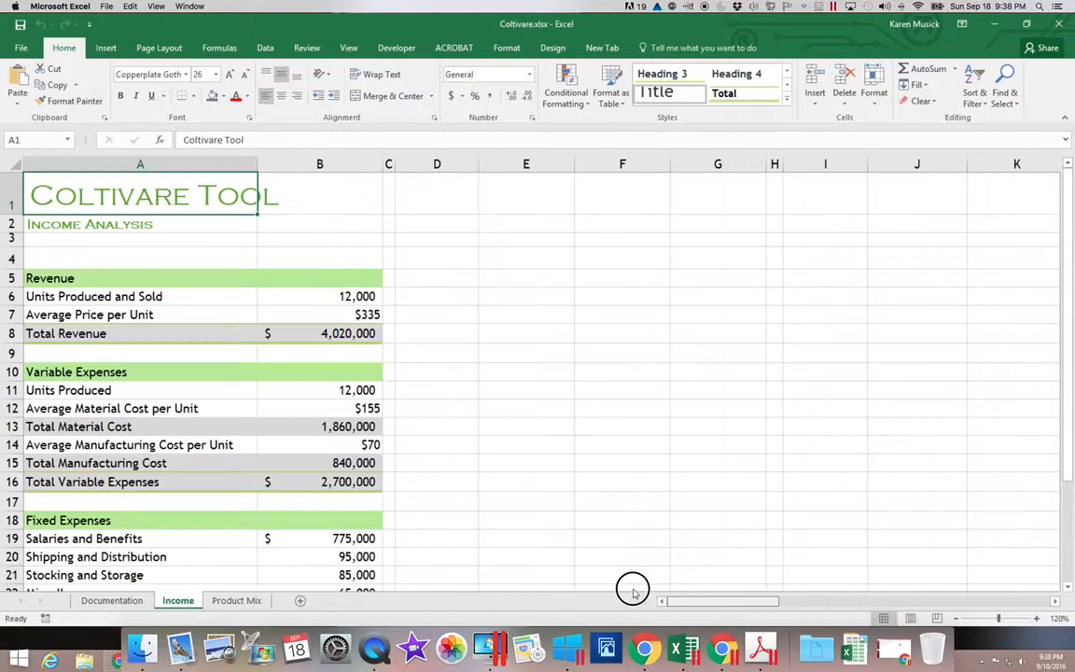
pyautogui.click(354, 299)
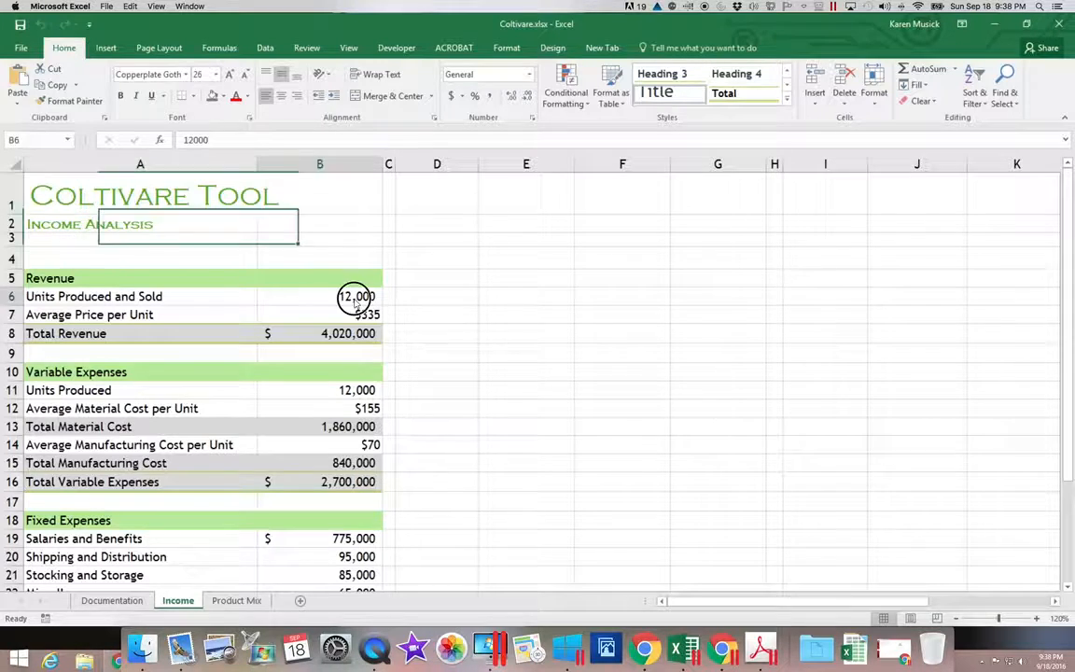
pyautogui.click(359, 390)
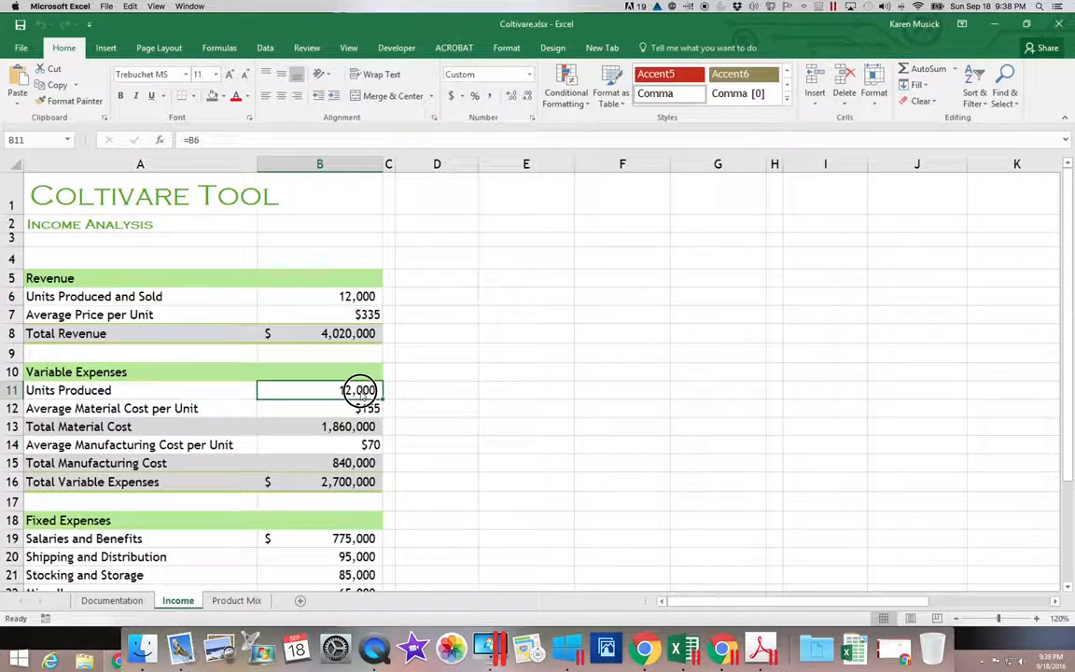
# - Set Units Produced and Sold in cell B6 to 15,000
pyautogui.click(342, 296)
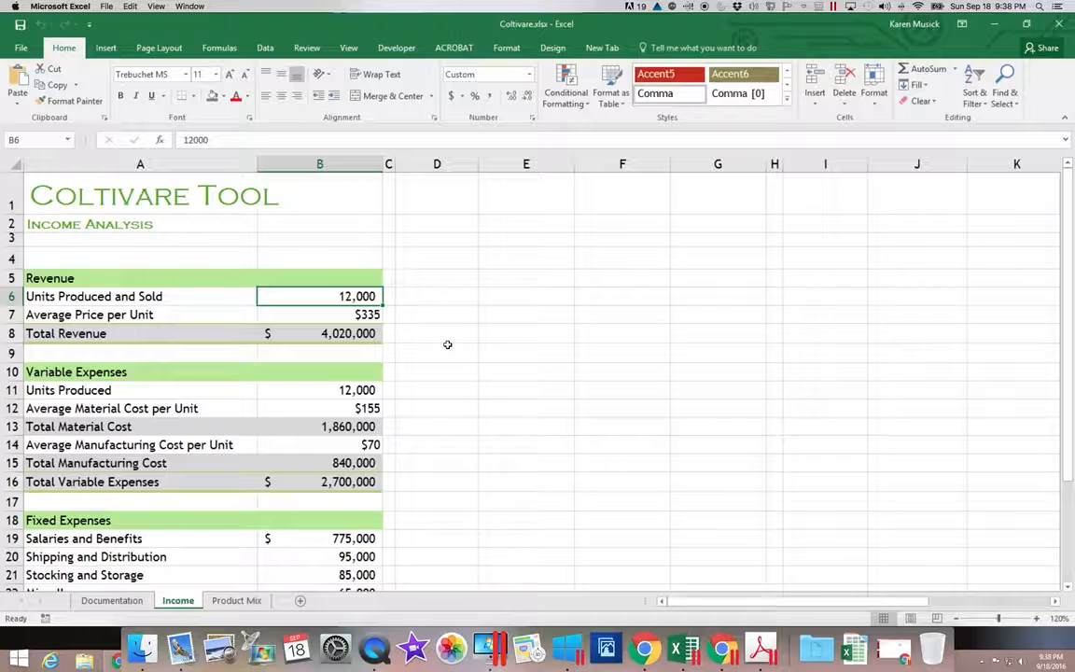
pyautogui.write('15000')
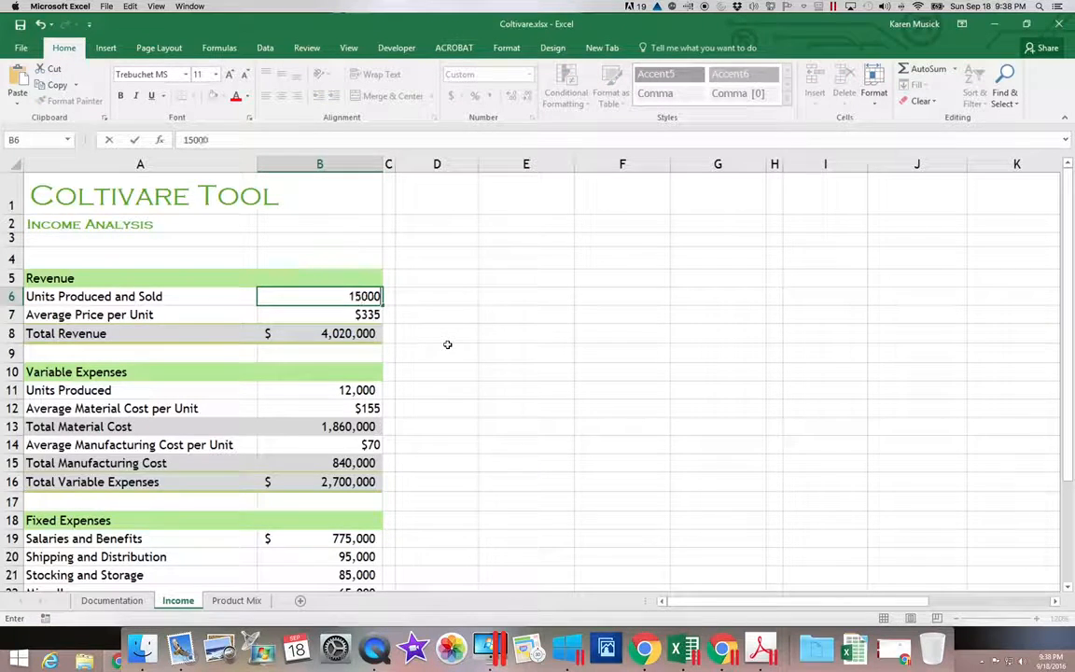
pyautogui.press('Return')
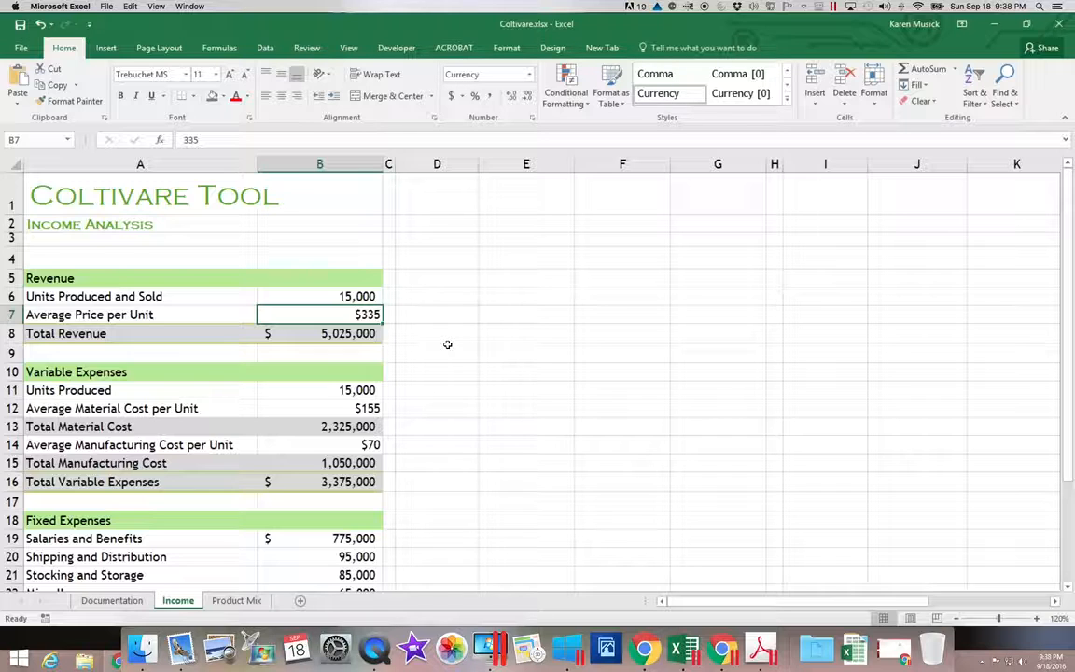
# - Inspect the average material and manufacturing cost cells, and set Units Produced and Sold in B6 to 1
pyautogui.click(365, 410)
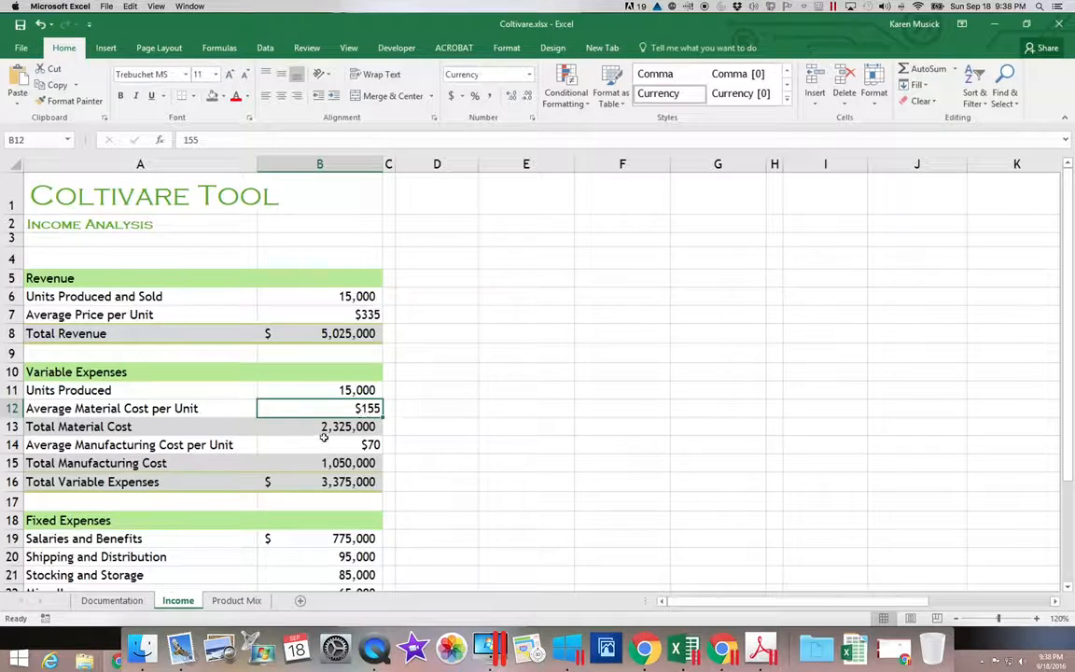
pyautogui.click(369, 445)
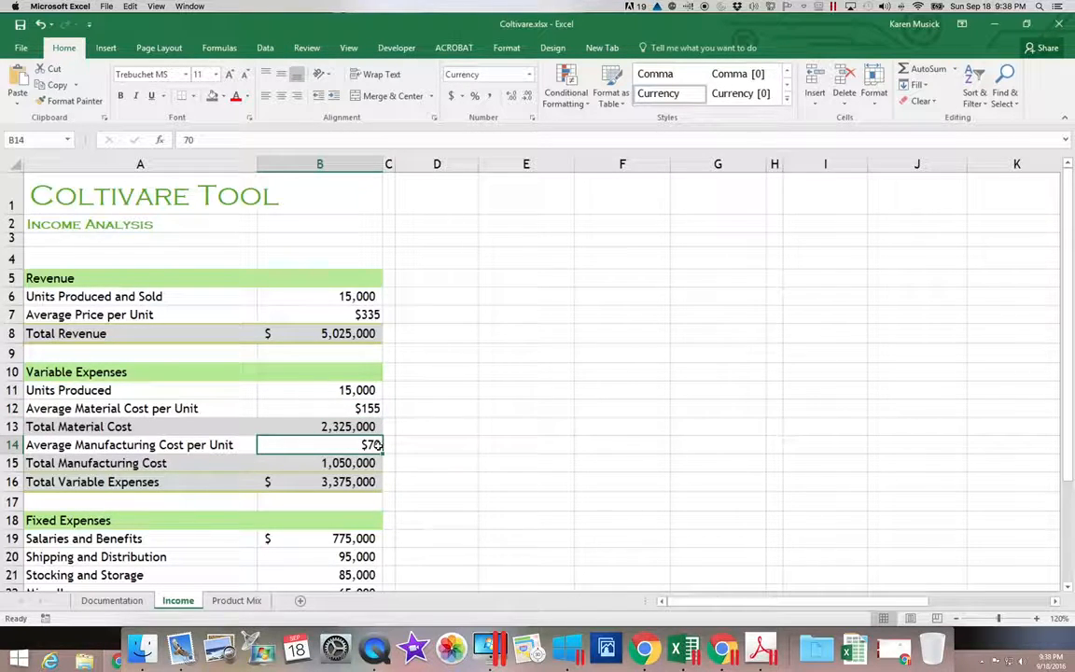
pyautogui.hscroll(5, 350, 415)
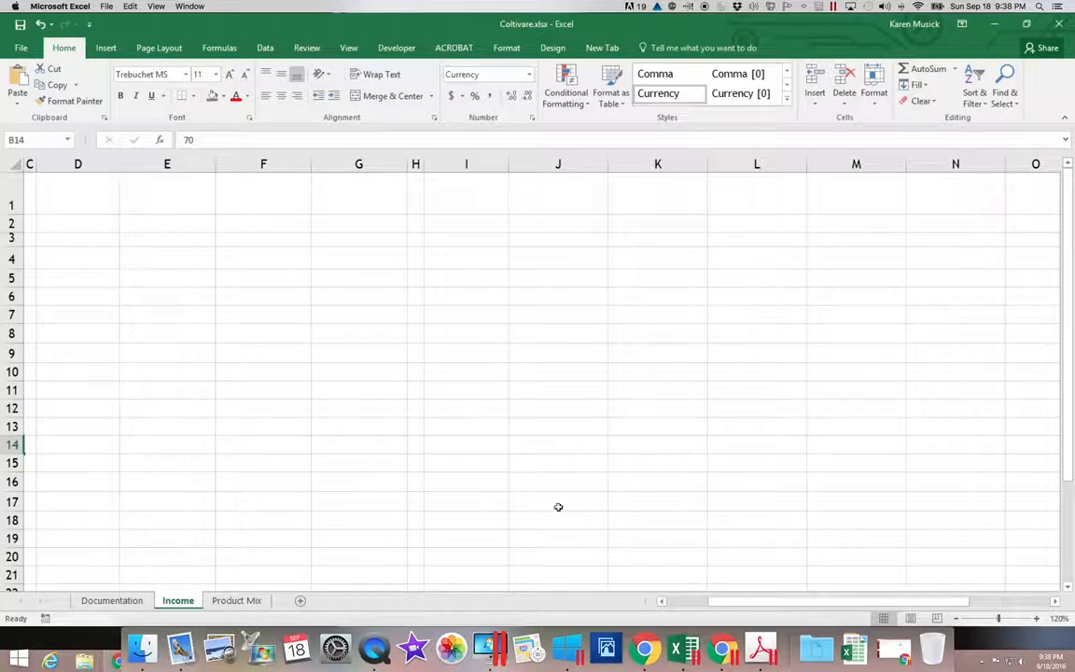
pyautogui.moveTo(734, 604); pyautogui.dragTo(664, 597)
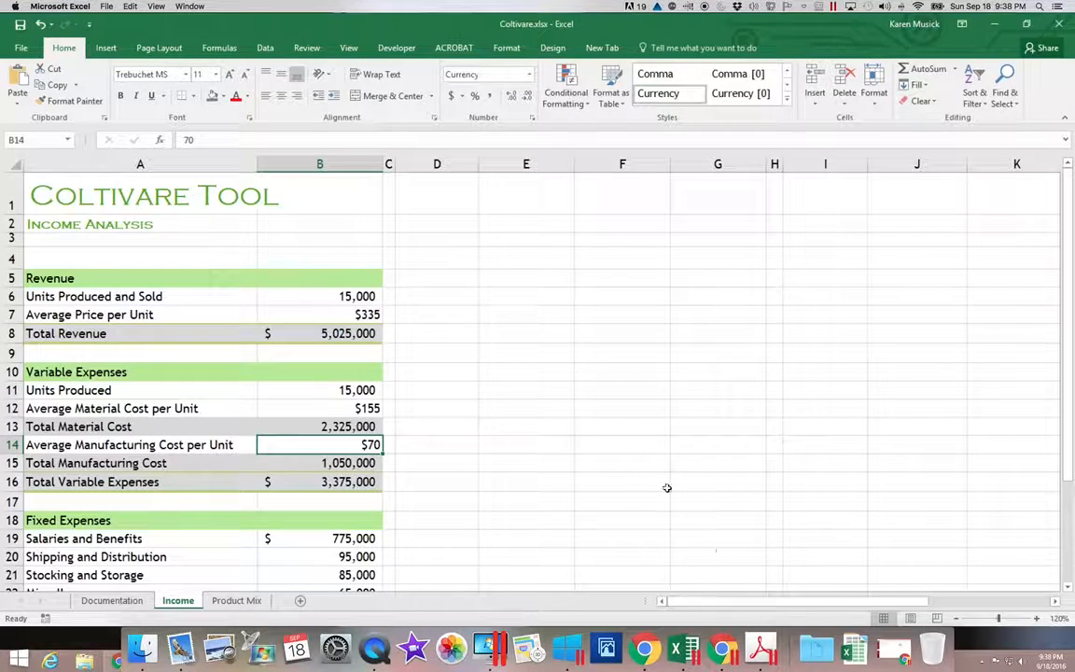
pyautogui.click(362, 298)
pyautogui.write('1')
pyautogui.press('Return')
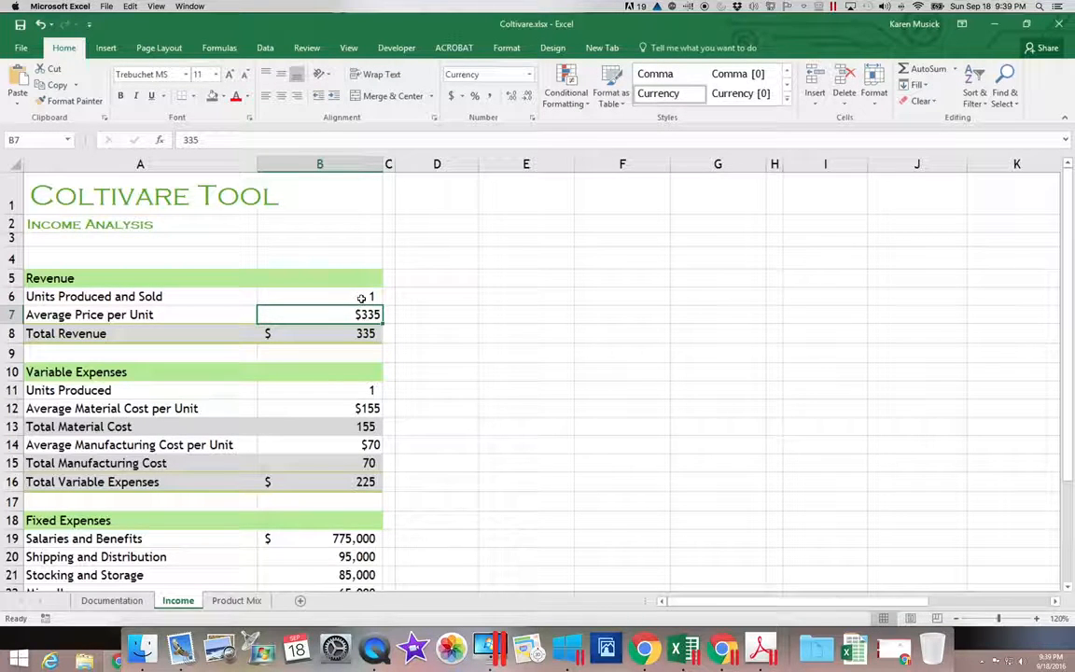
# - Change Units Produced and Sold in cell B6 to 100 to test the income model
pyautogui.hscroll(3, 361, 297)
pyautogui.scroll(-3, 362, 298)
pyautogui.click(345, 298)
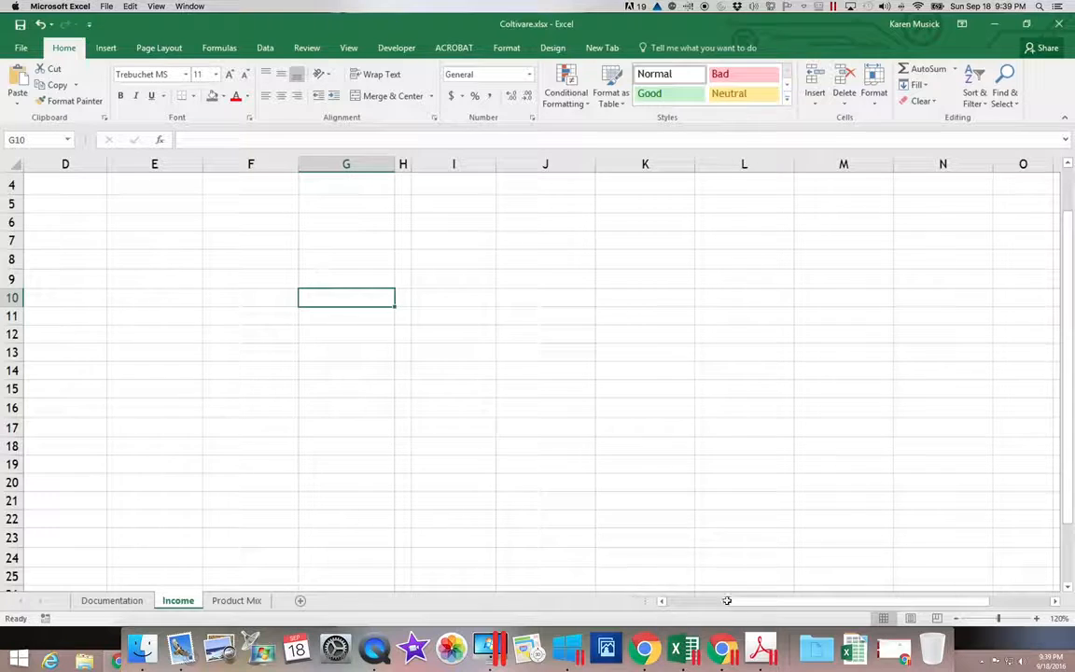
pyautogui.moveTo(748, 605); pyautogui.dragTo(660, 600)
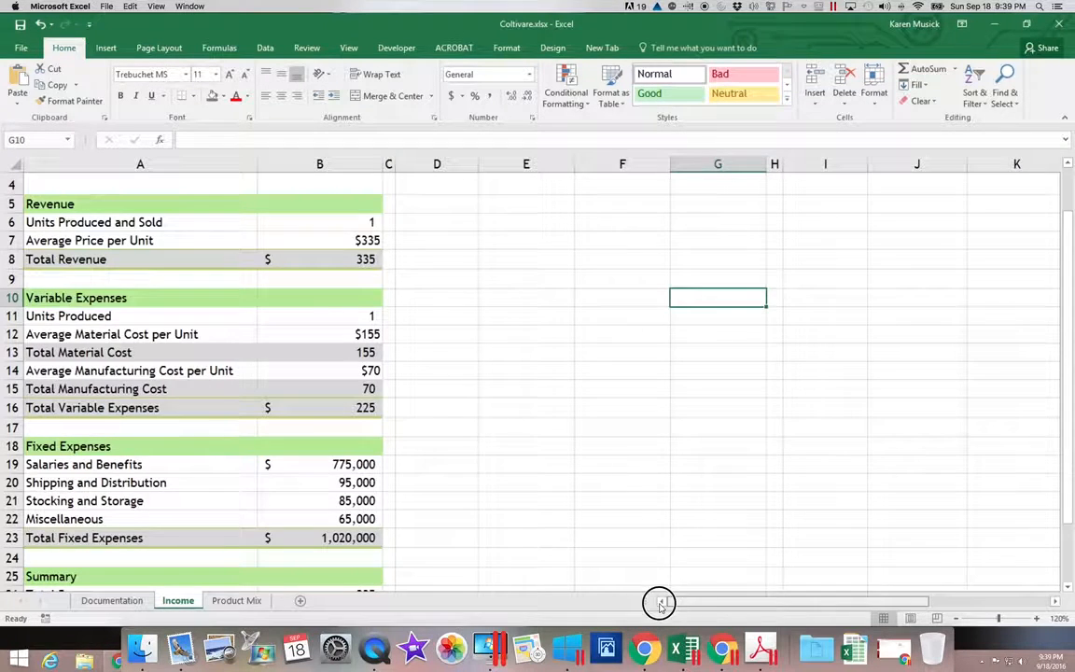
pyautogui.click(349, 222)
pyautogui.write('100')
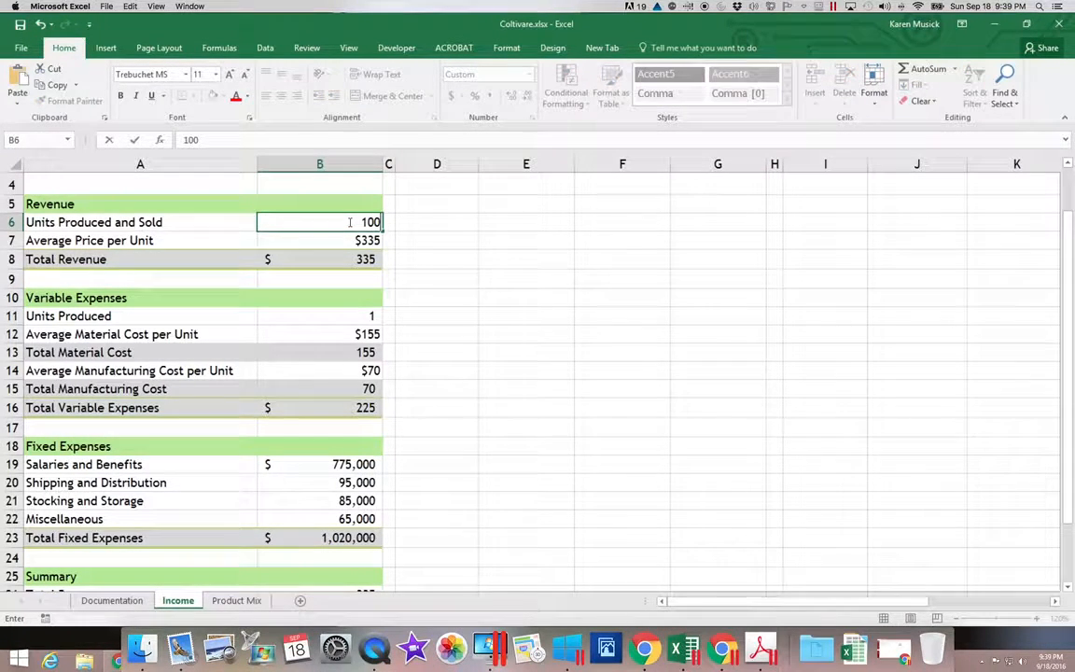
pyautogui.press('Return')
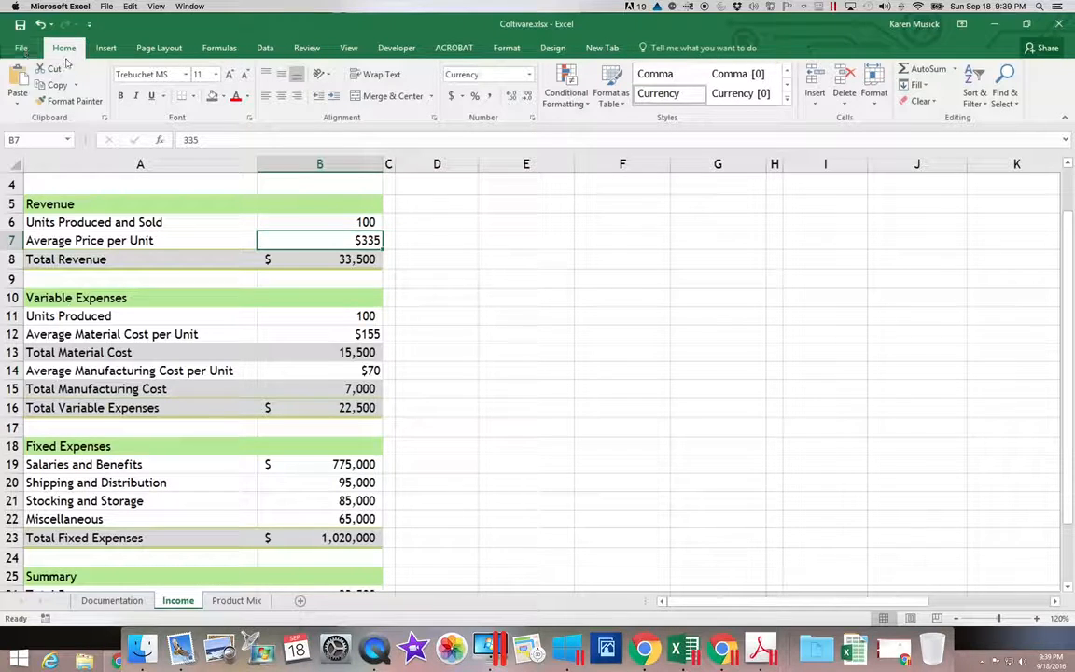
# - Set Units Produced and Sold in cell B6 to 12,000
pyautogui.click(333, 223)
pyautogui.write('12000')
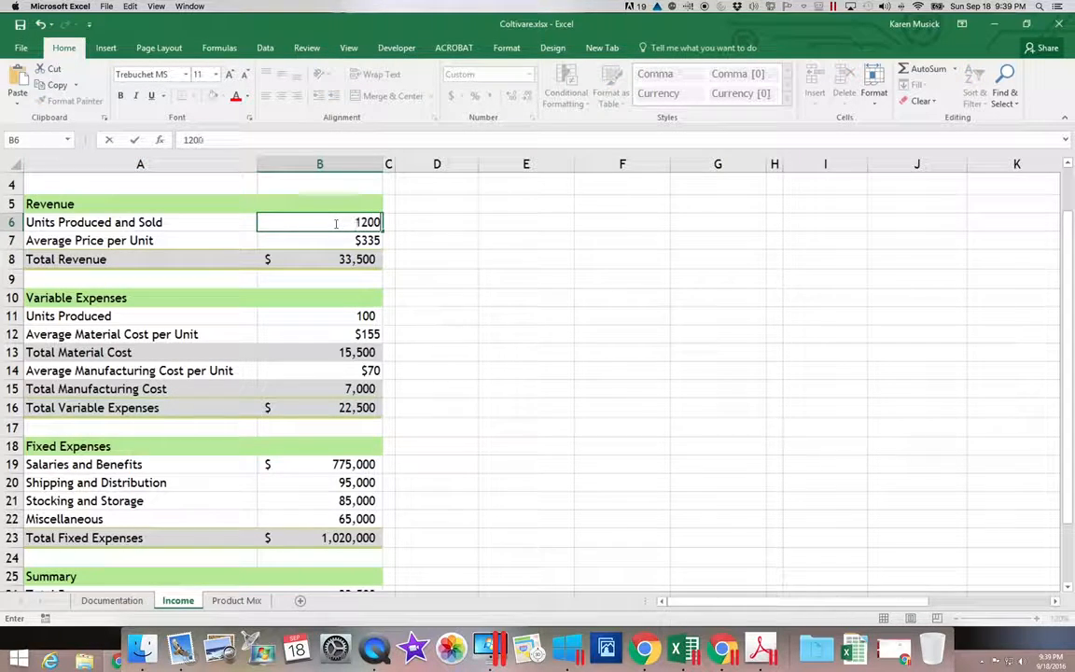
pyautogui.press('Return')
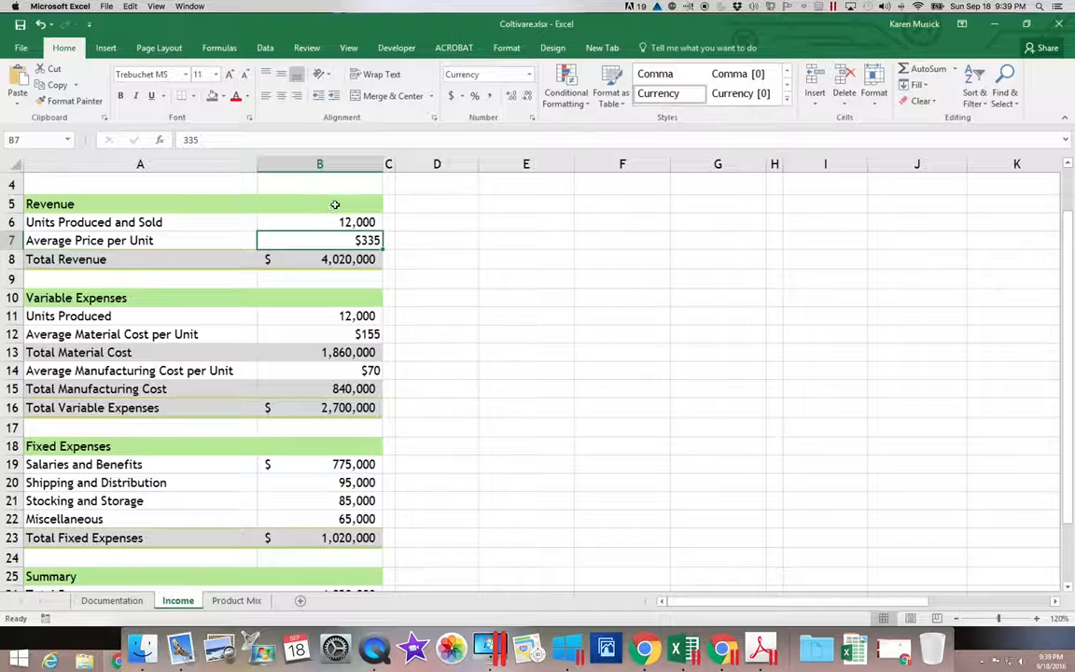
# - Review the Summary section of the Income sheet and save the workbook
pyautogui.moveTo(1065, 364); pyautogui.dragTo(1062, 439)
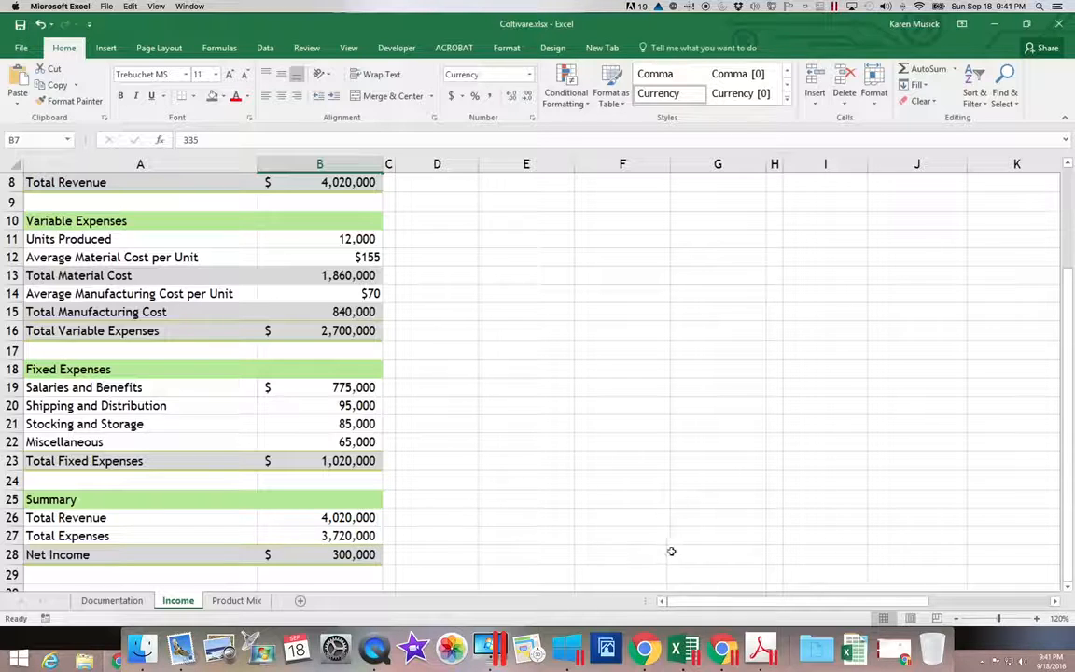
pyautogui.moveTo(1067, 545); pyautogui.dragTo(1052, 397)
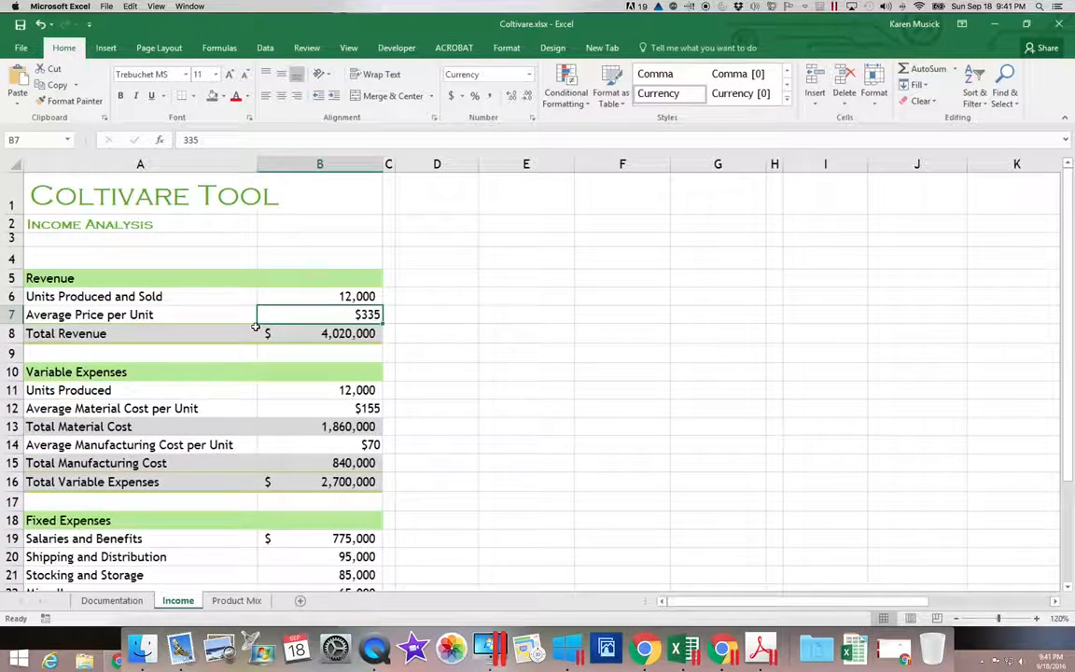
pyautogui.click(20, 25)
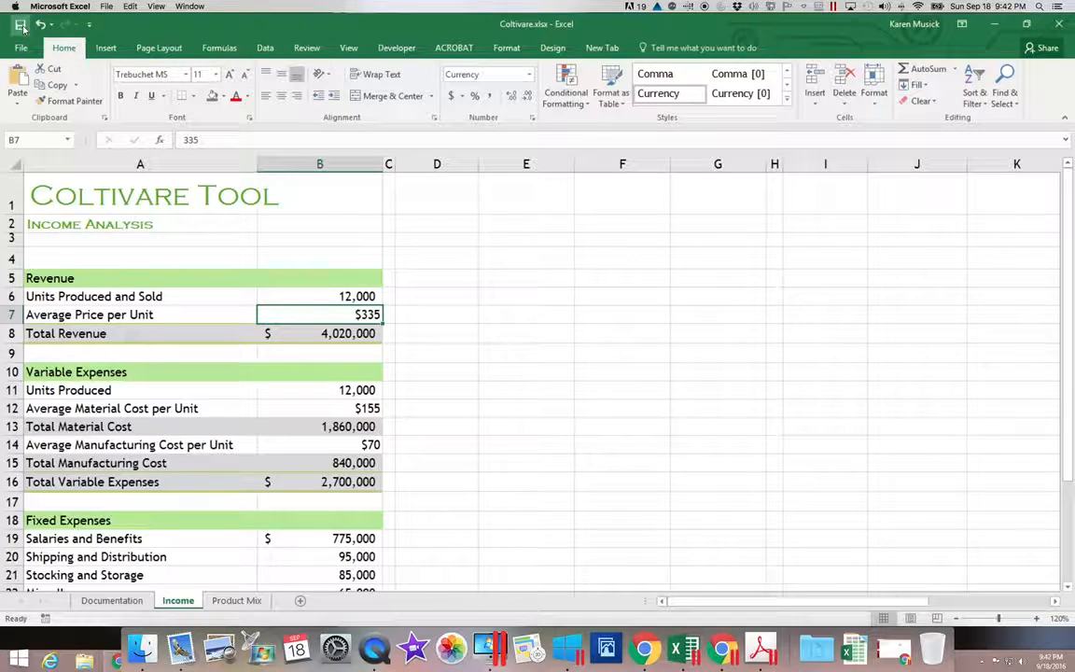
# - Create a copy of the Income worksheet at the end of the Coltivare.xlsx workbook
pyautogui.rightClick(181, 600)
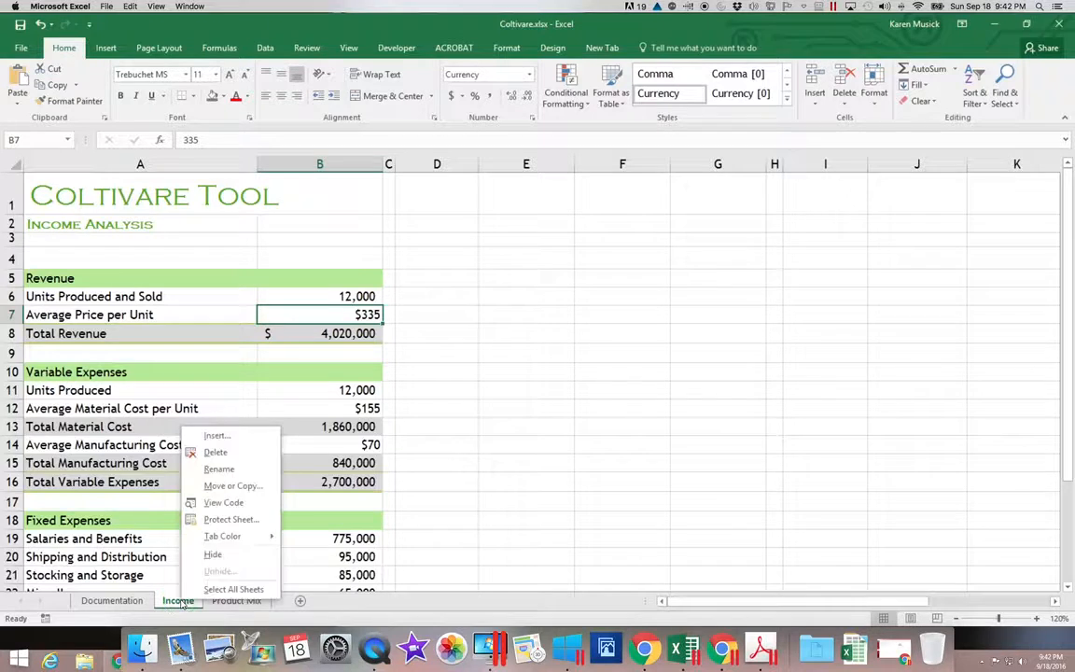
pyautogui.click(224, 486)
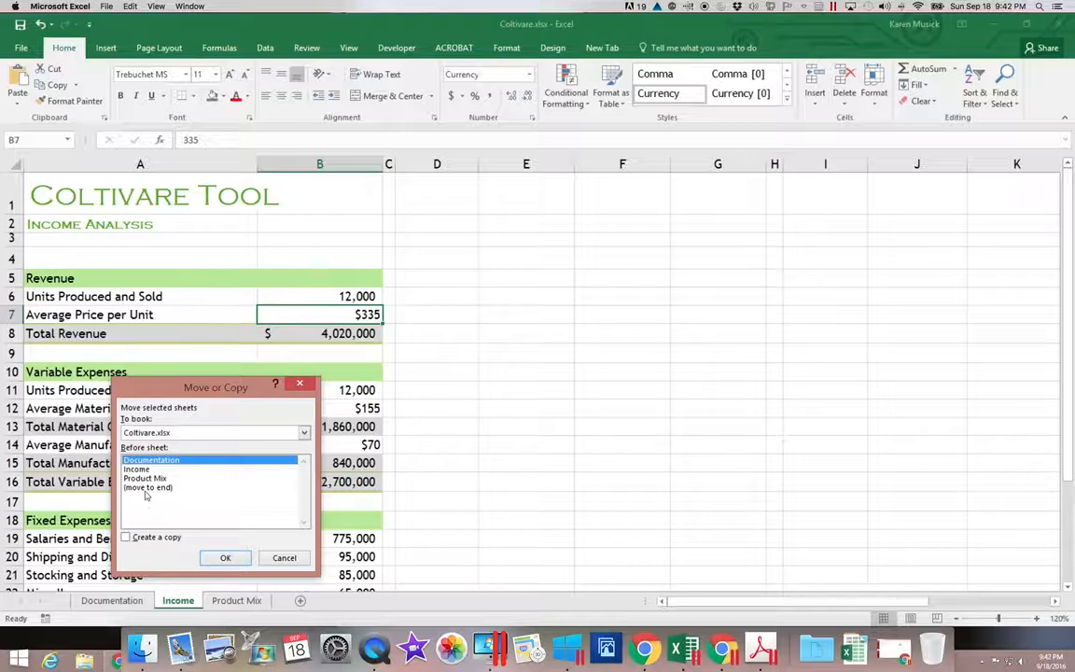
pyautogui.click(144, 489)
pyautogui.click(130, 537)
pyautogui.click(225, 557)
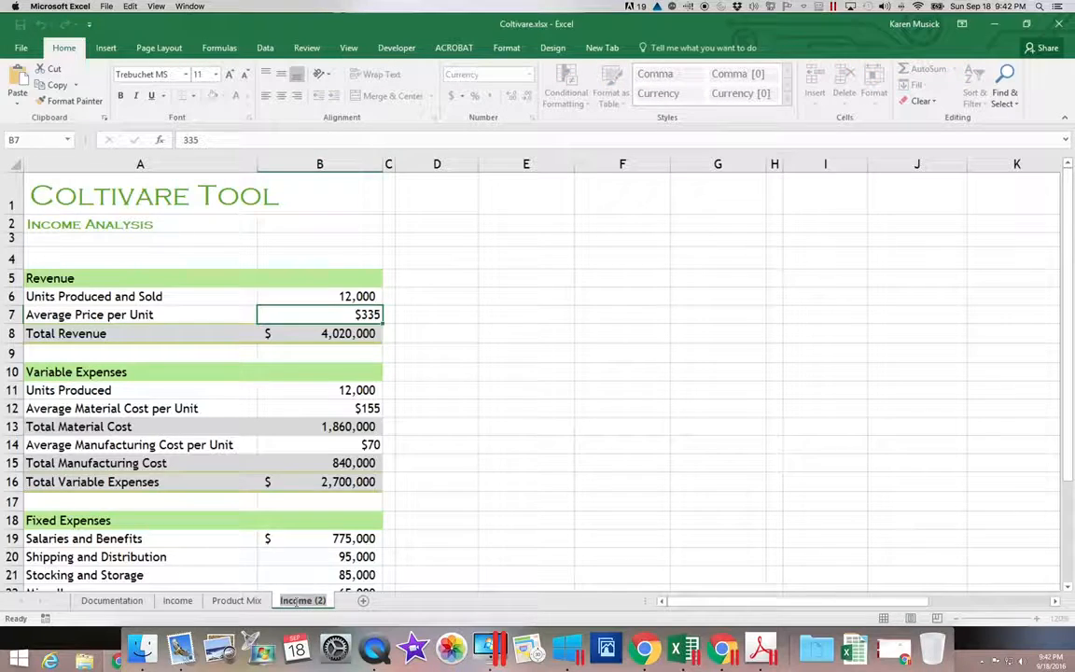
# - Rename the copied Income worksheet as GoalSeek
pyautogui.doubleClick(295, 600)
pyautogui.write('GoalSeek')
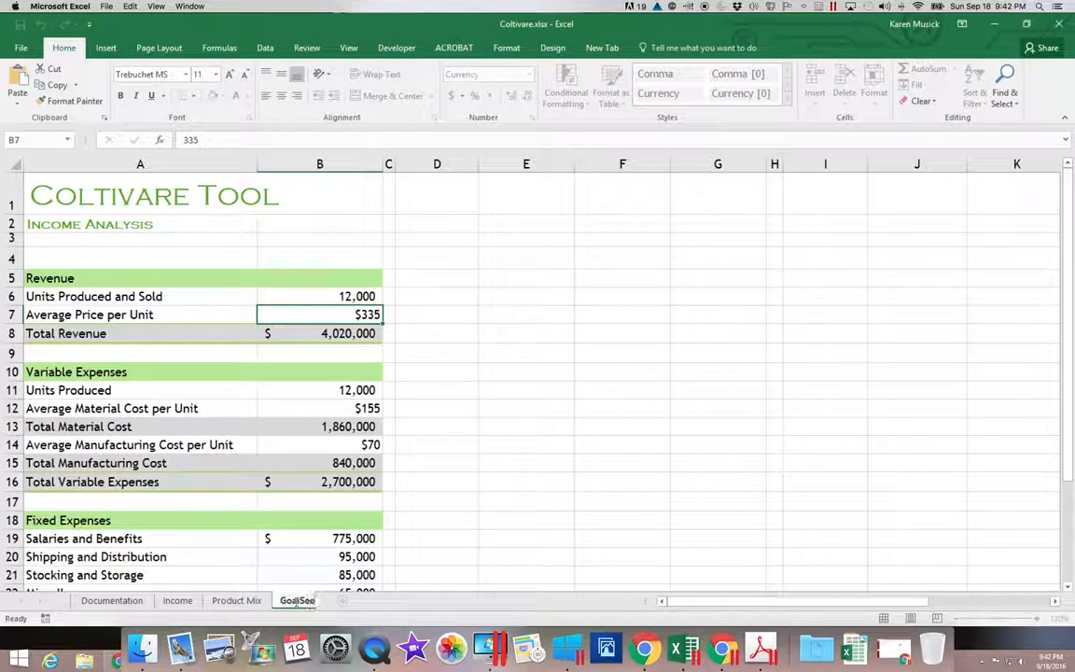
pyautogui.press('Return')
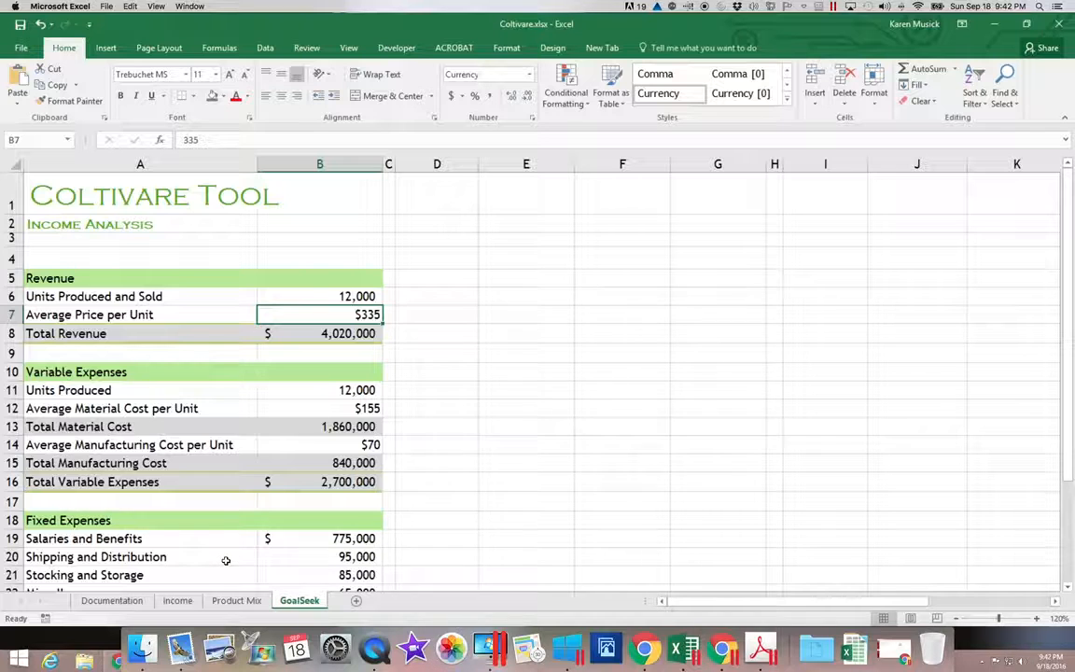
# - Link cell B4 above the Revenue section of the GoalSeek sheet to Net Income with the formula =B28
pyautogui.hscroll(3, 280, 569)
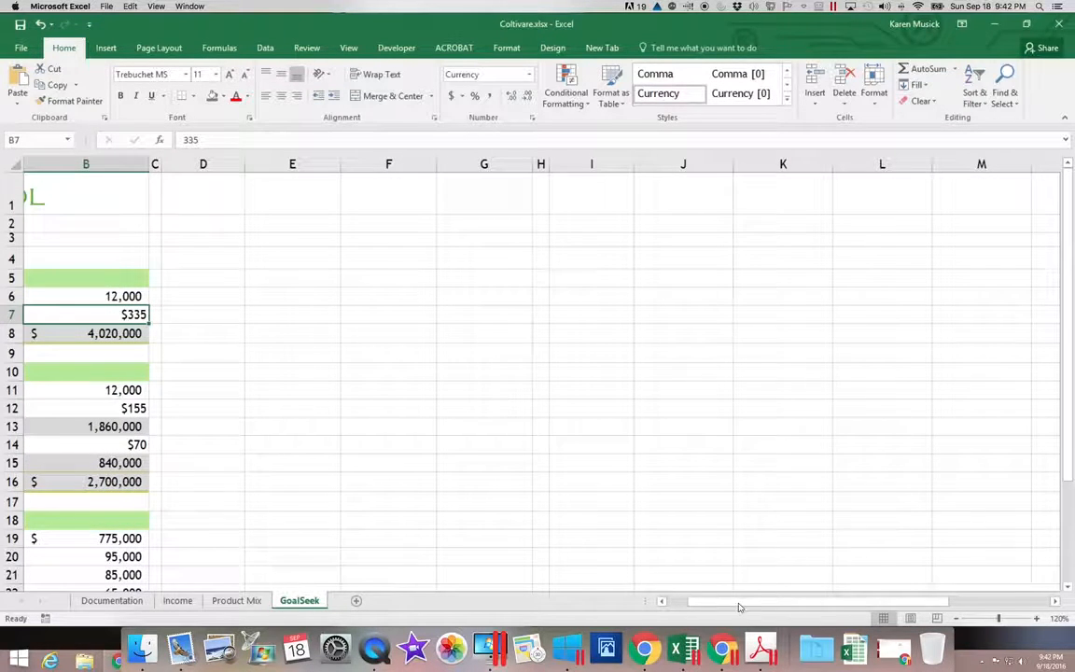
pyautogui.scroll(-3, 1066, 524)
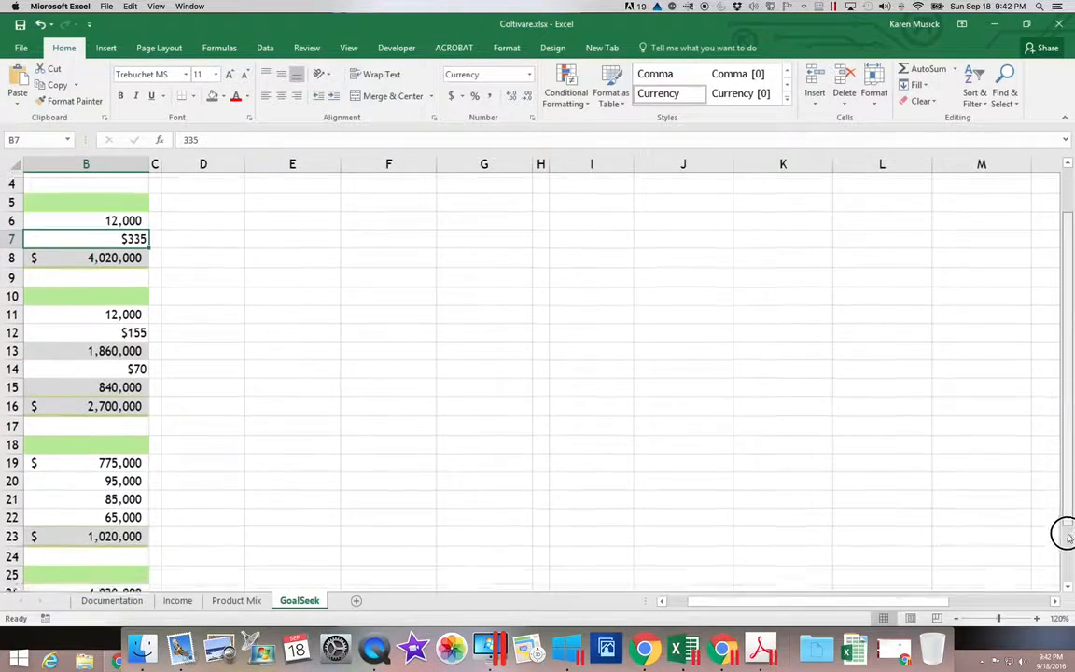
pyautogui.scroll(-4, 1066, 524)
pyautogui.hscroll(-2, 870, 600)
pyautogui.hscroll(-1, 870, 600)
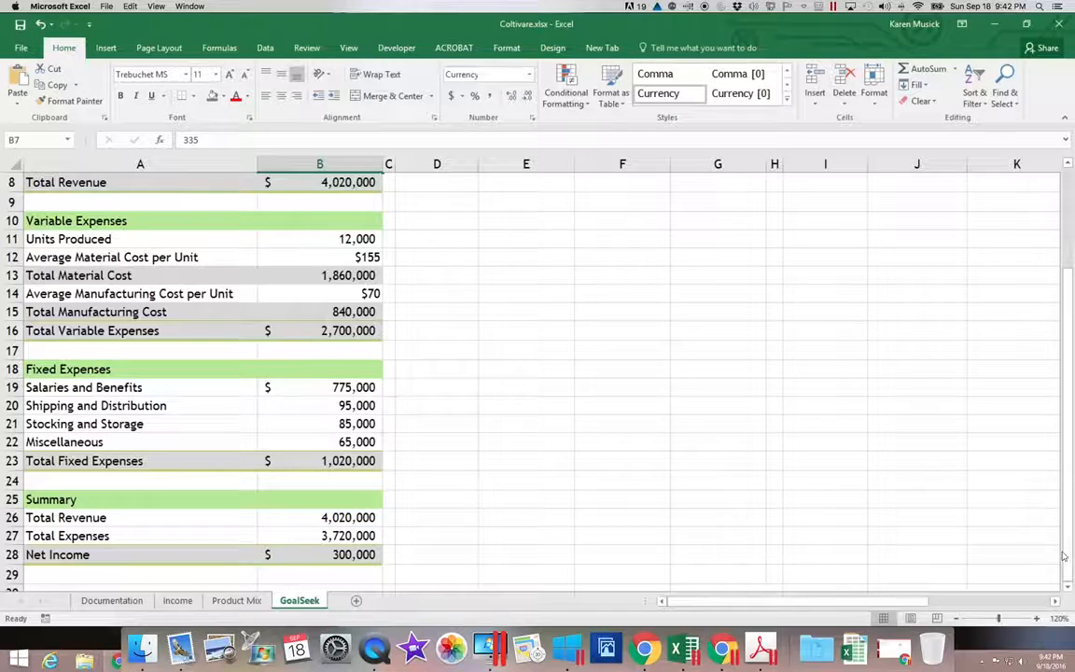
pyautogui.moveTo(1061, 537); pyautogui.dragTo(1060, 341)
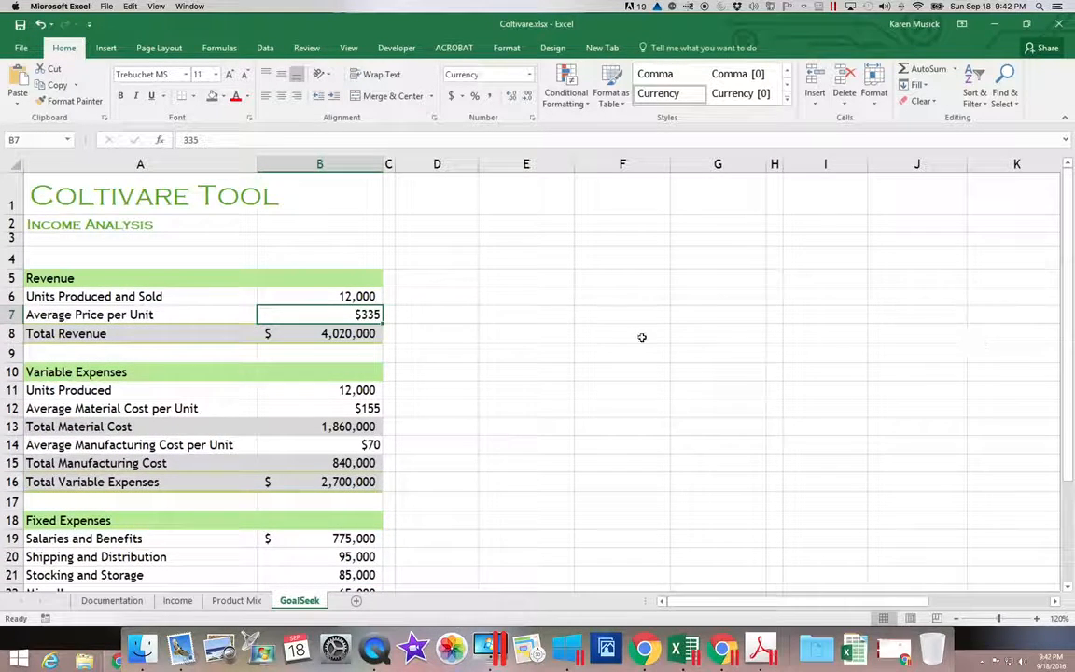
pyautogui.click(355, 257)
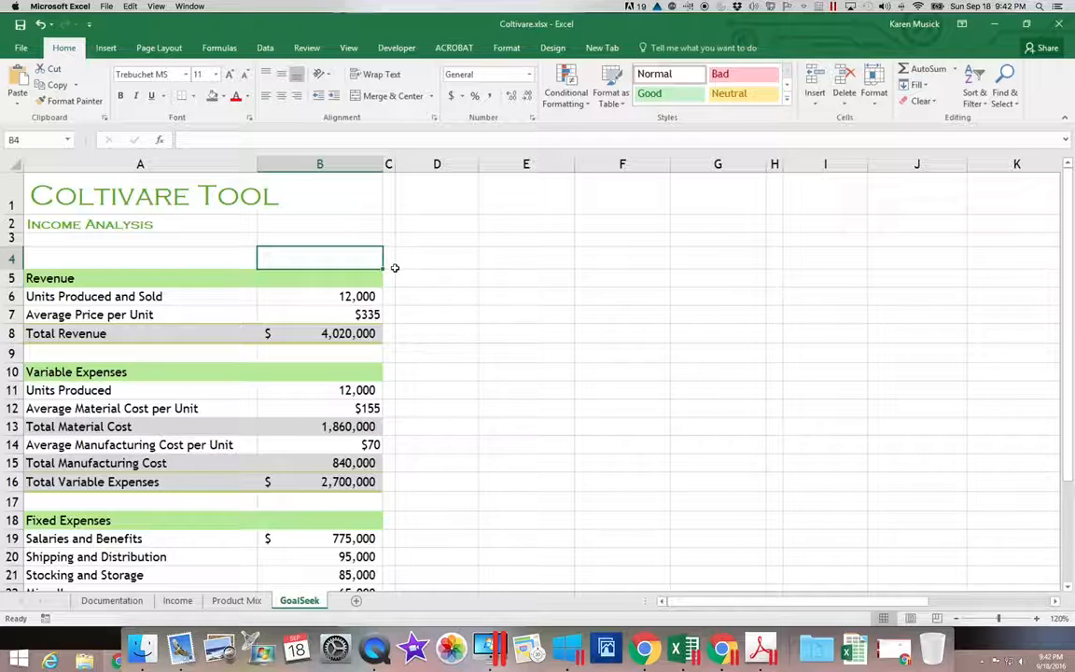
pyautogui.write('=')
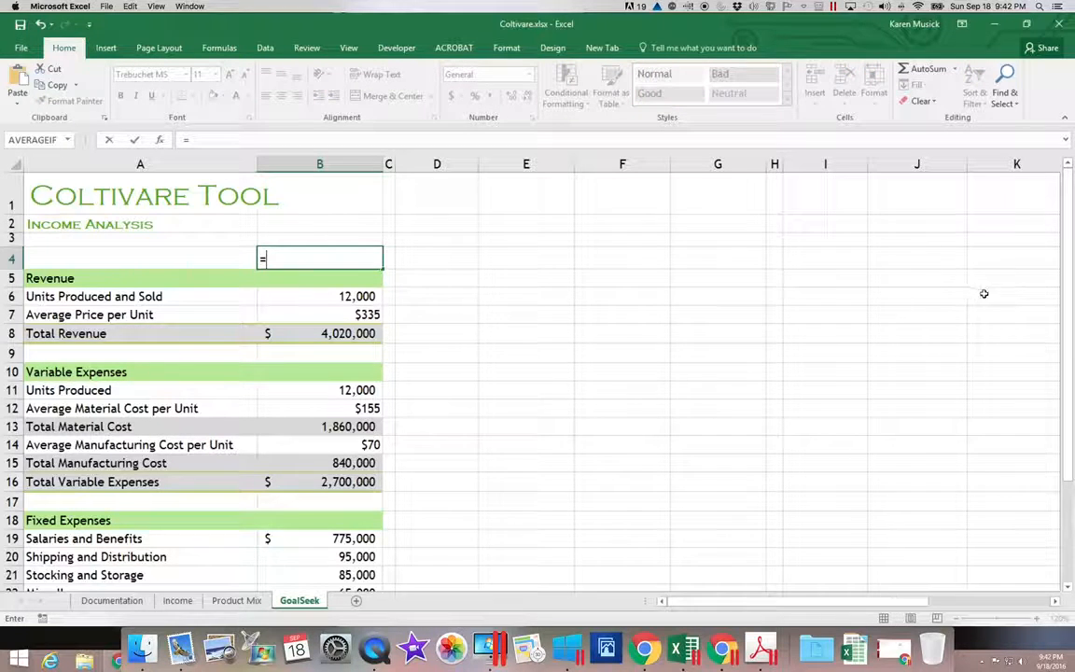
pyautogui.scroll(-1, 1063, 332)
pyautogui.scroll(-5, 1063, 331)
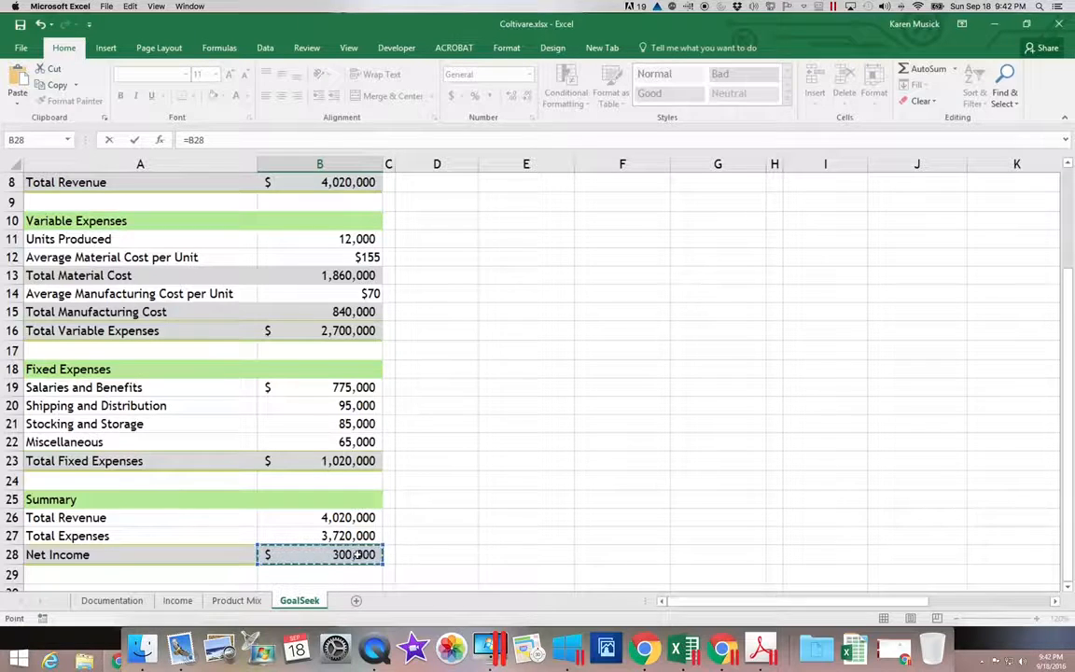
pyautogui.press('Escape')
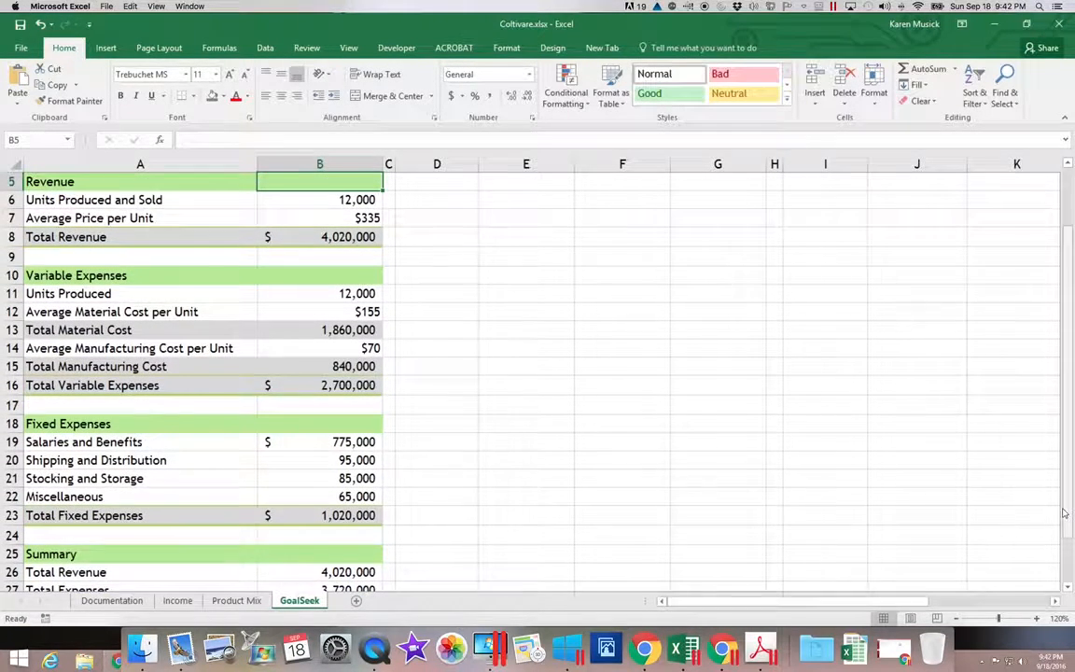
pyautogui.moveTo(1062, 508); pyautogui.dragTo(1063, 319)
pyautogui.click(353, 256)
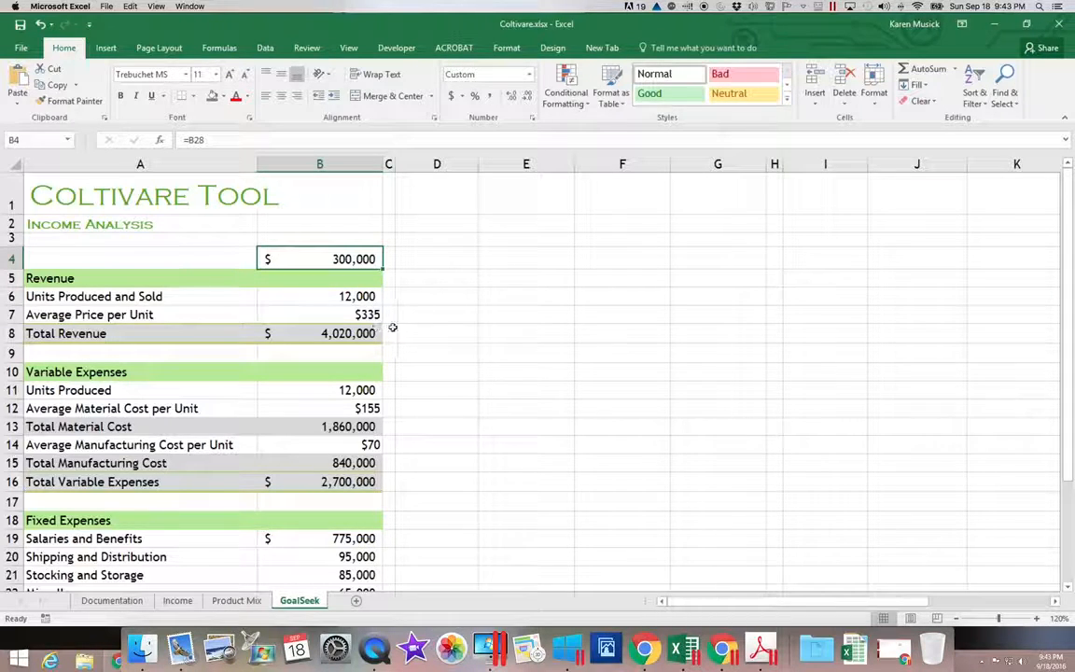
# - Try 15,000 as the Units Produced and Sold in cell B6 of the GoalSeek sheet
pyautogui.click(363, 298)
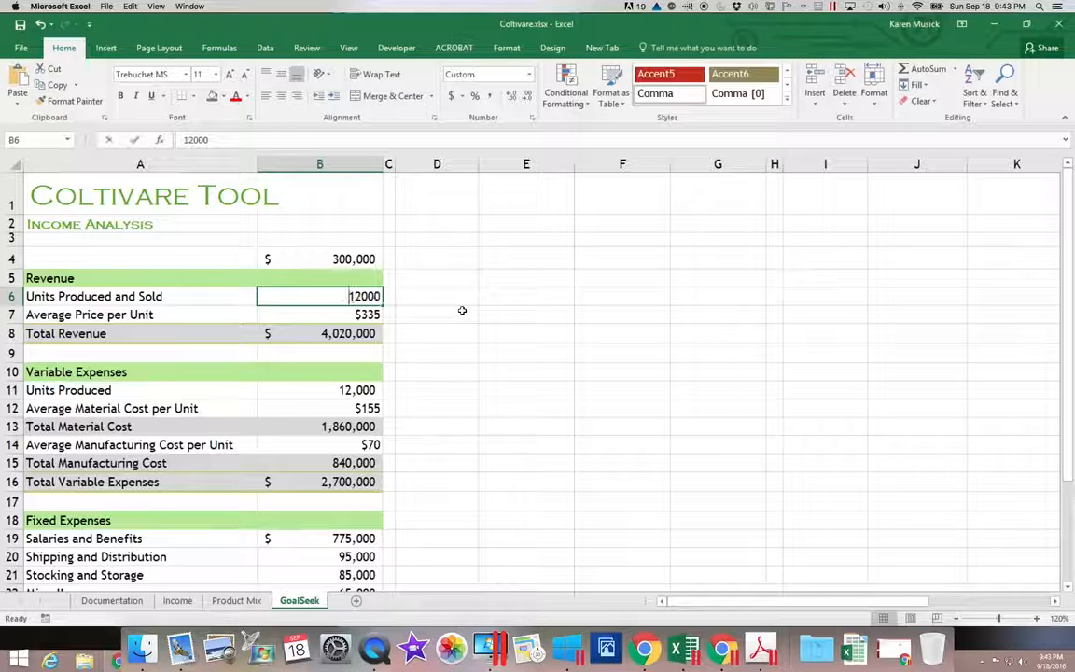
pyautogui.write('15000')
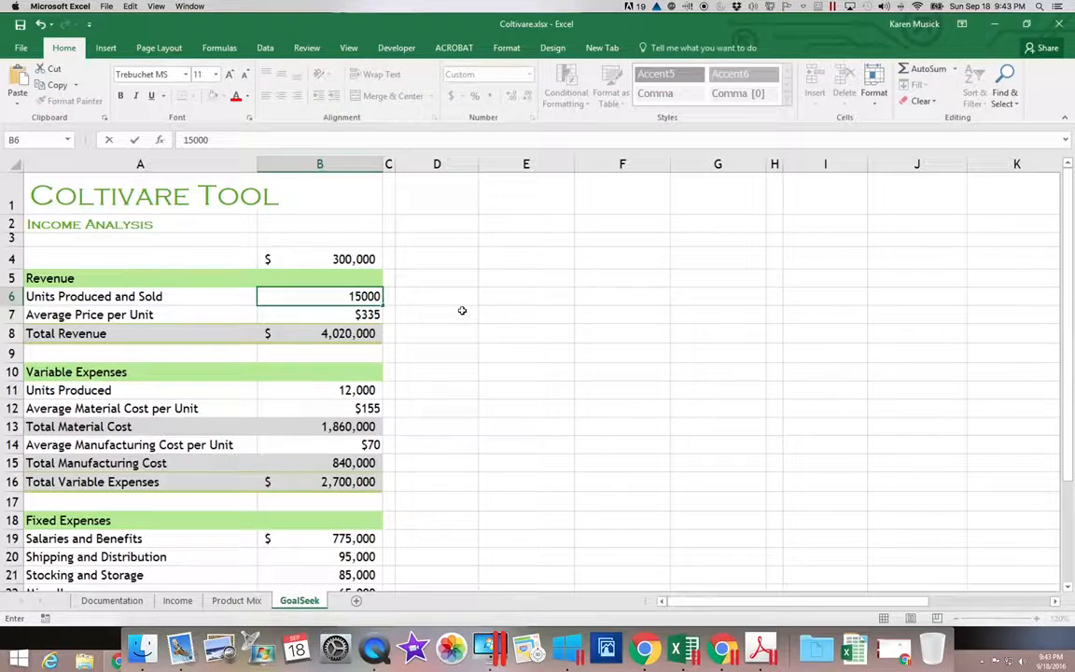
pyautogui.press('Return')
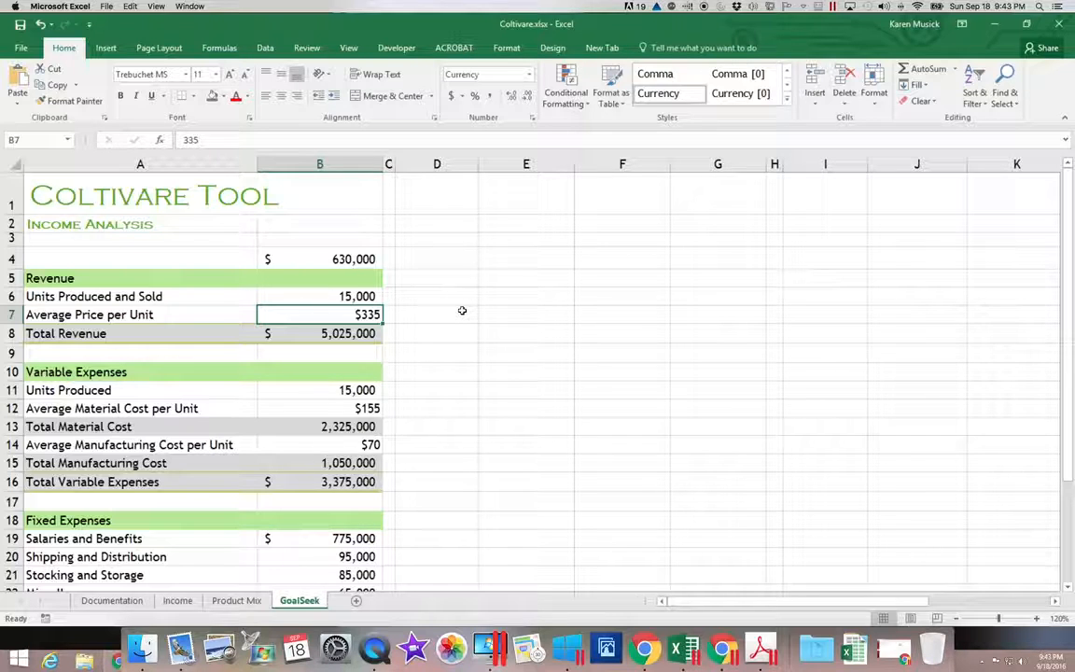
# - Try 9,000 as the Units Produced and Sold in cell B6 of the GoalSeek sheet
pyautogui.press('Up')
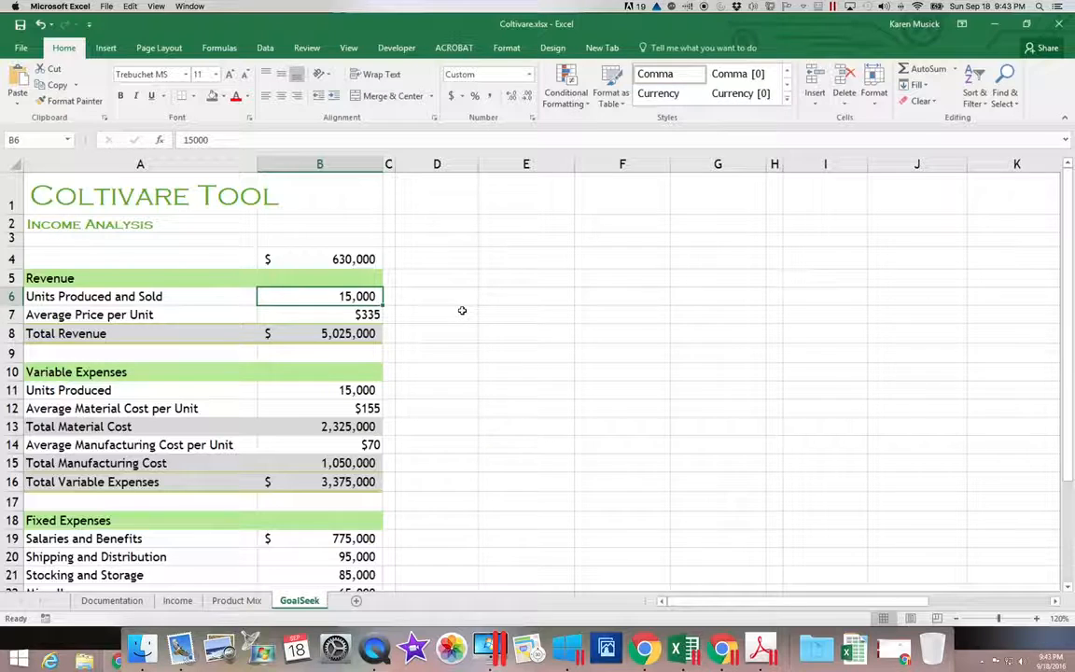
pyautogui.write('9000')
pyautogui.press('Return')
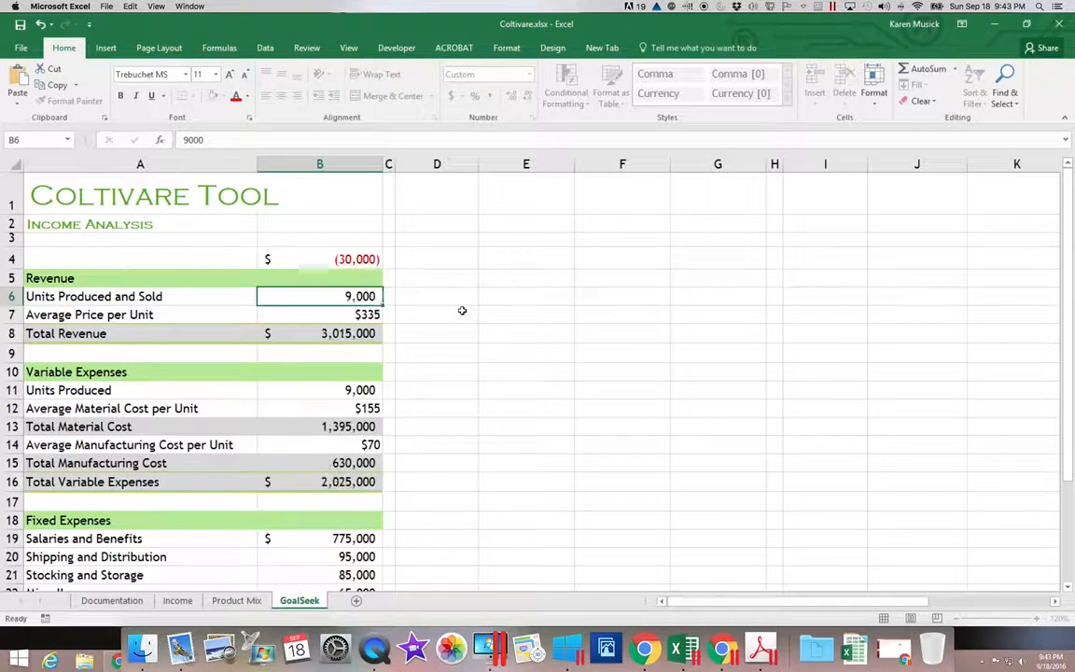
pyautogui.press('Down')
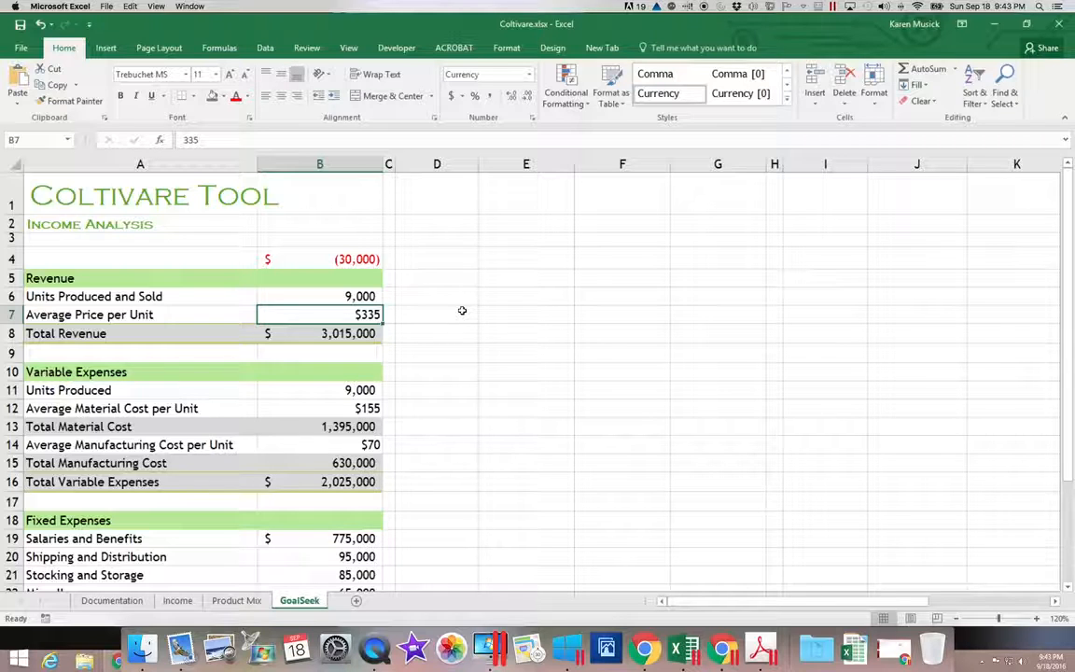
# - Set the Units Produced and Sold in cell B6 back to 12,000
pyautogui.press('Up')
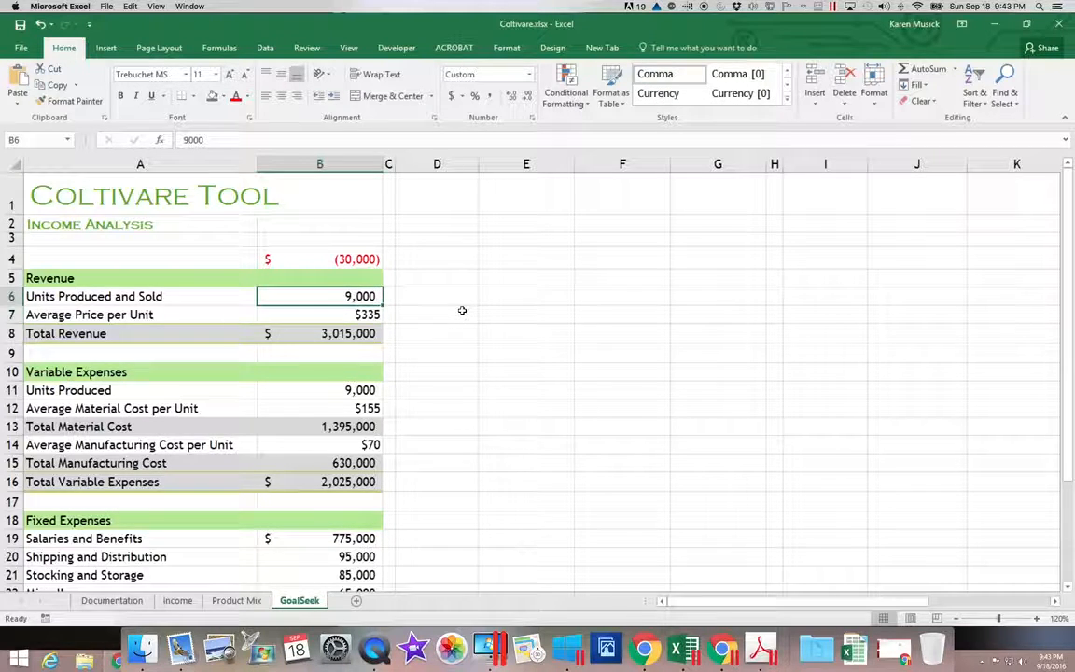
pyautogui.write('12000')
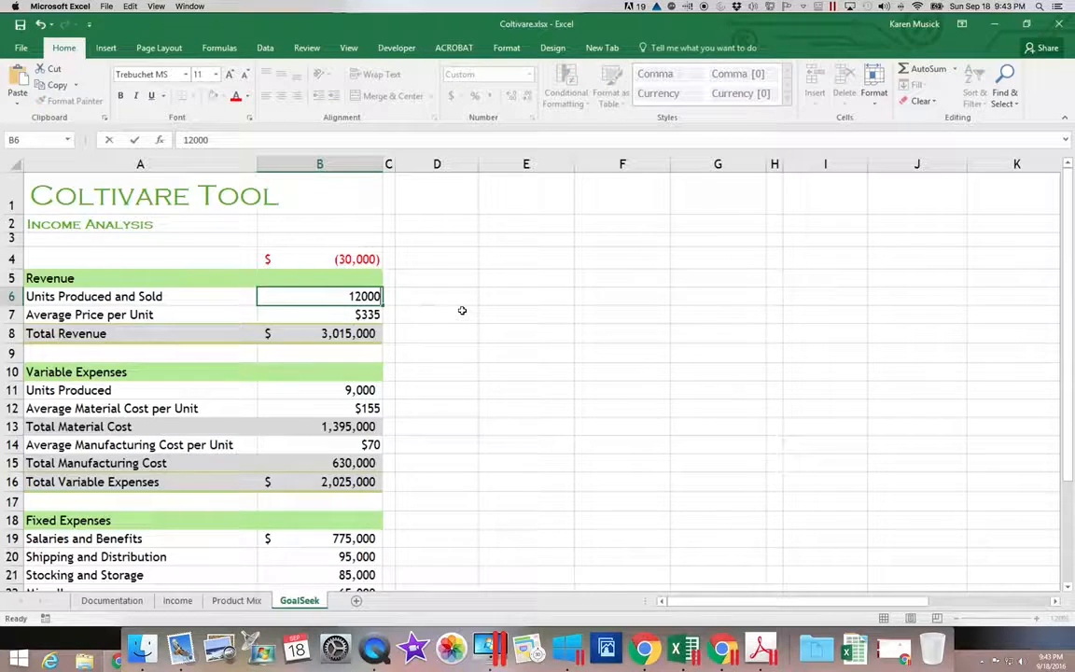
pyautogui.press('Return')
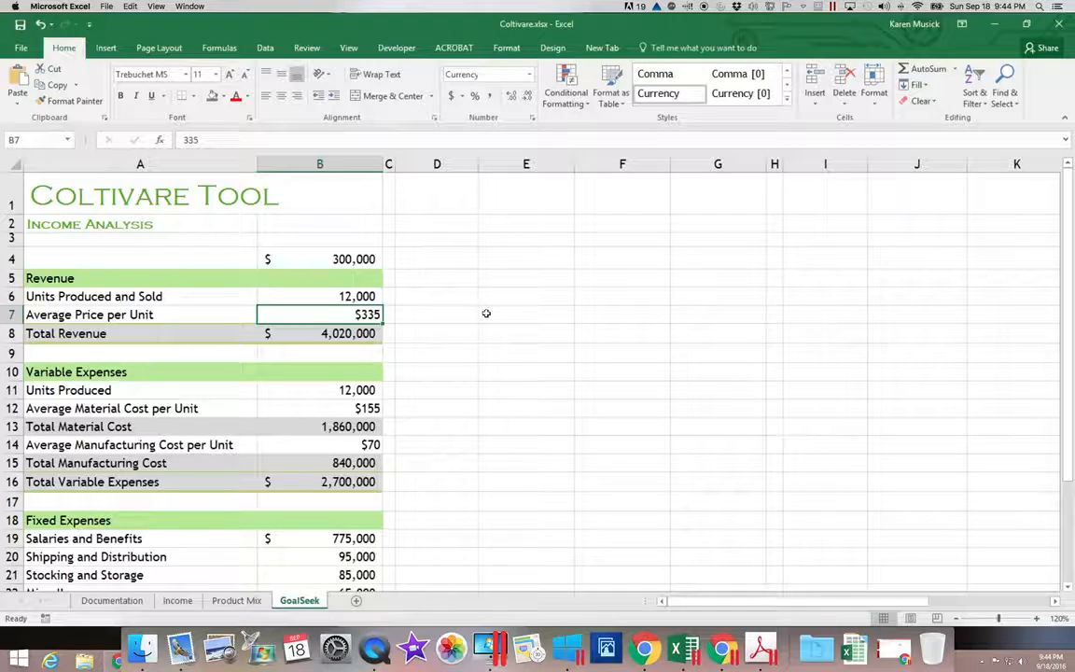
# - Start a Goal Seek on the Net Income cell B28 with a target value of 0
pyautogui.moveTo(1065, 371); pyautogui.dragTo(1063, 497)
pyautogui.click(350, 548)
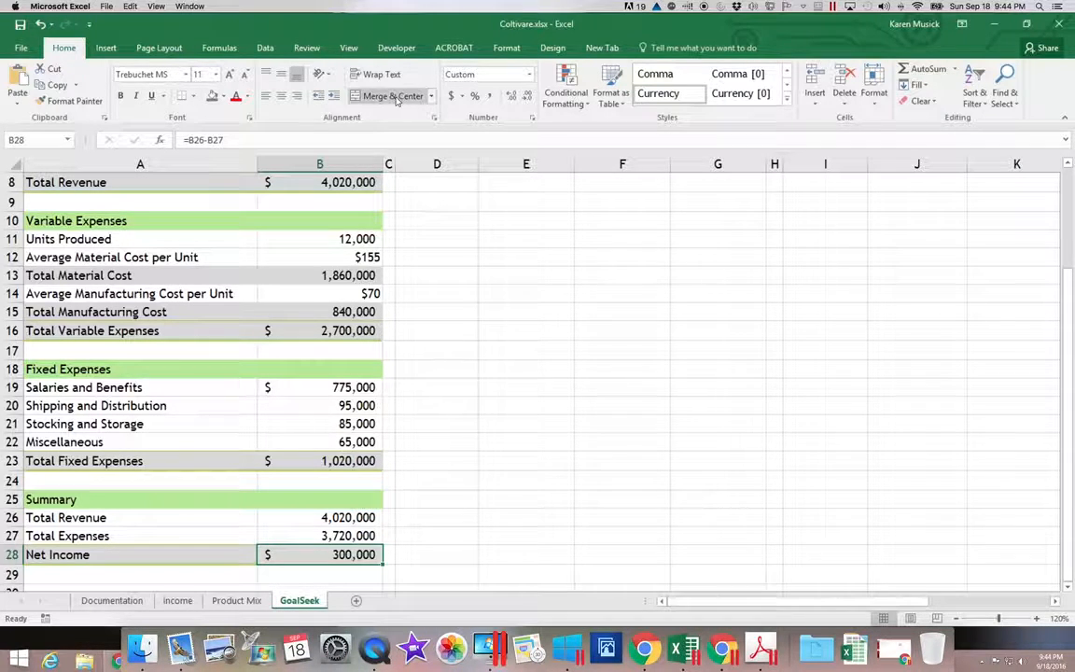
pyautogui.click(265, 49)
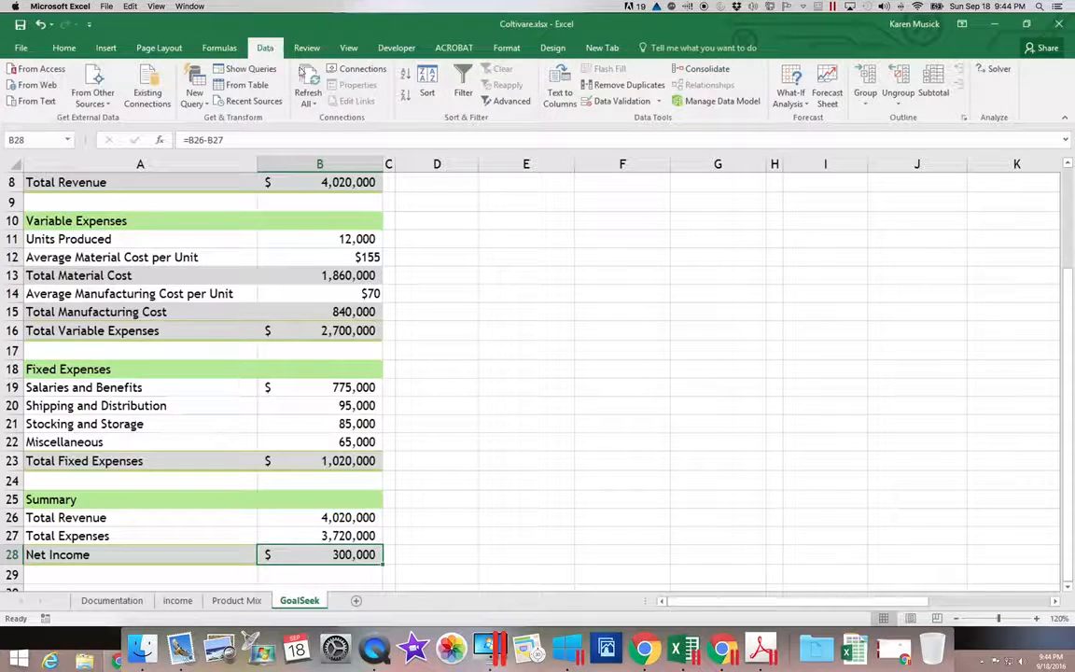
pyautogui.click(804, 105)
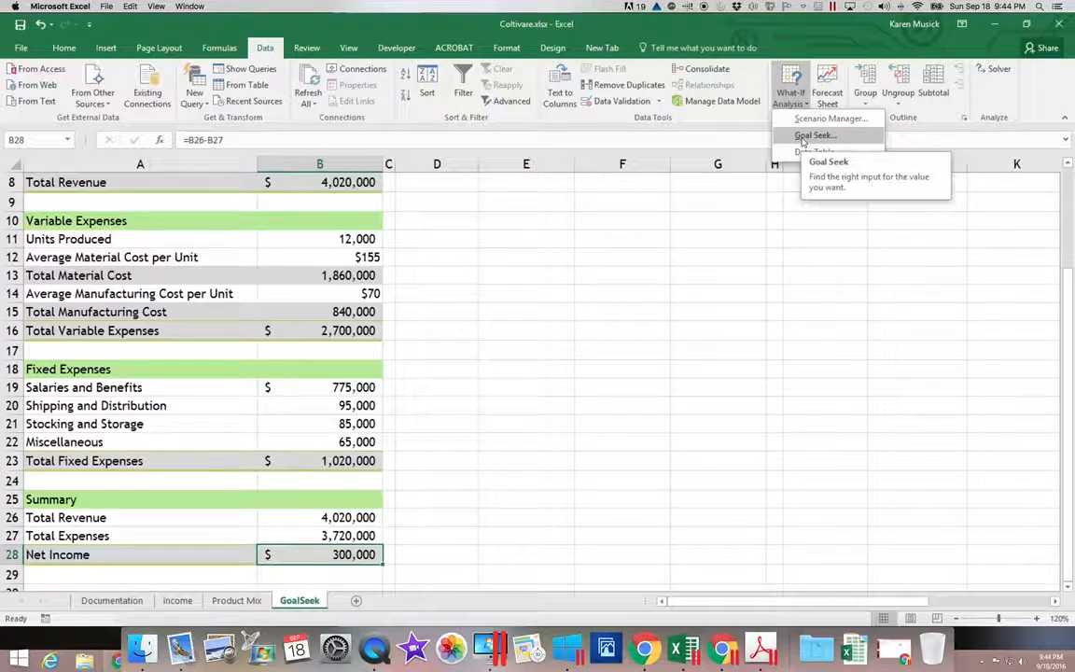
pyautogui.click(803, 136)
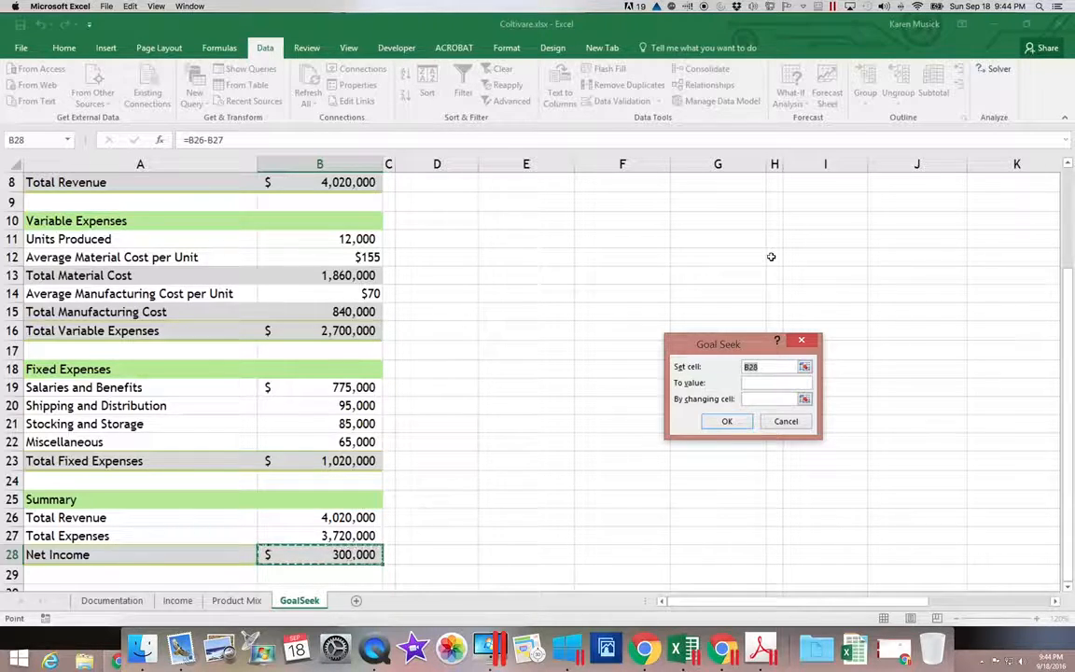
pyautogui.click(761, 385)
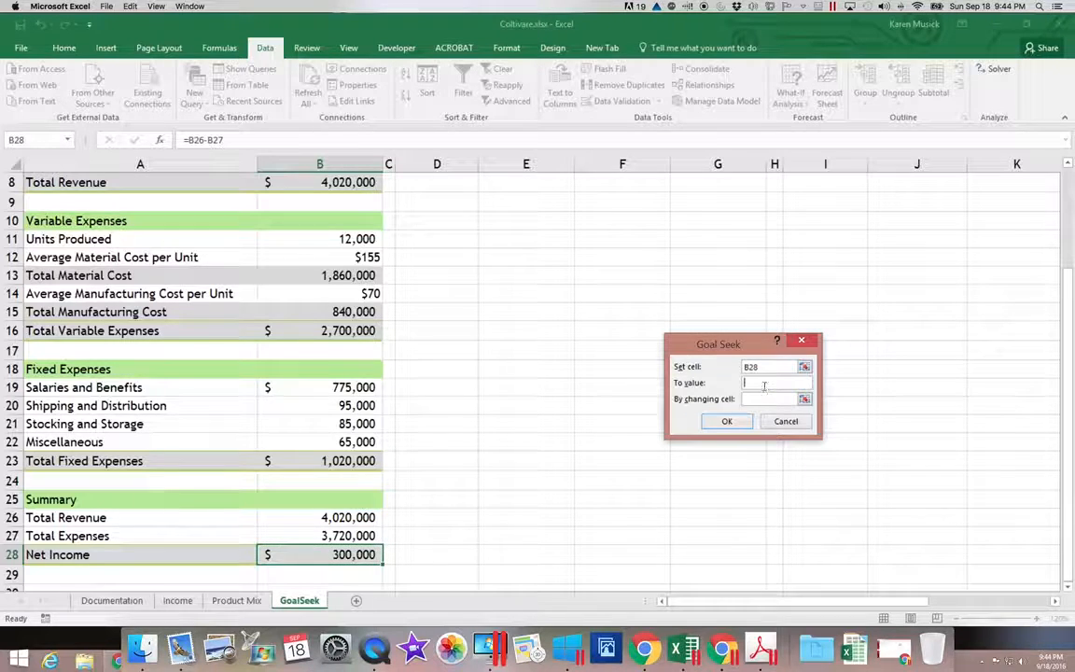
pyautogui.write('0')
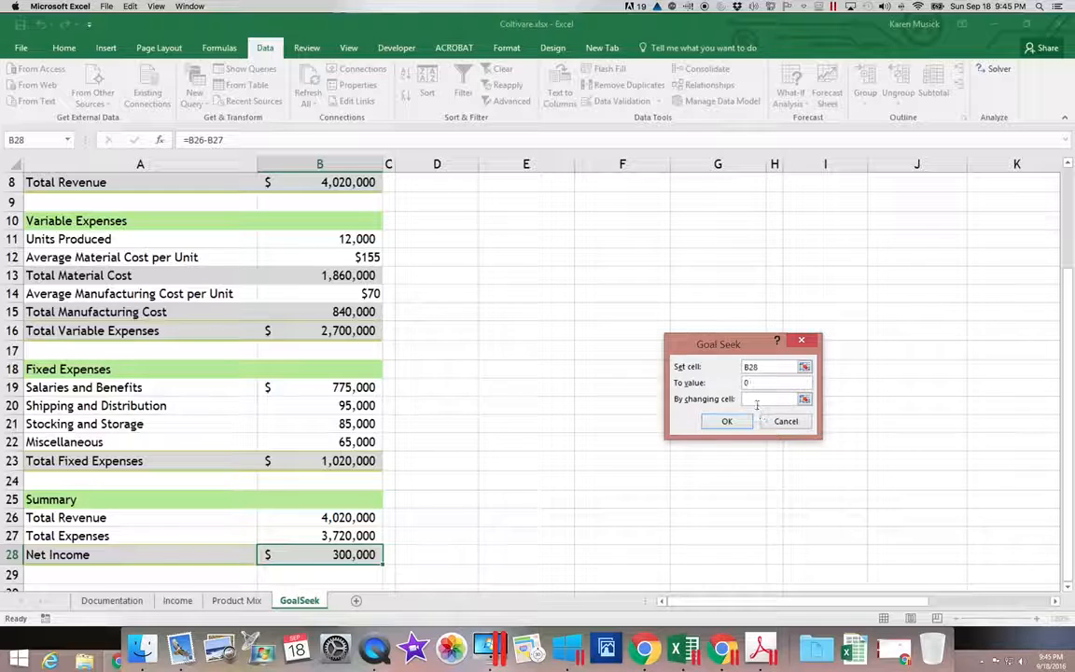
# - Make Units Produced and Sold in B6 the changing cell, run the Goal Seek and accept its solution
pyautogui.click(755, 400)
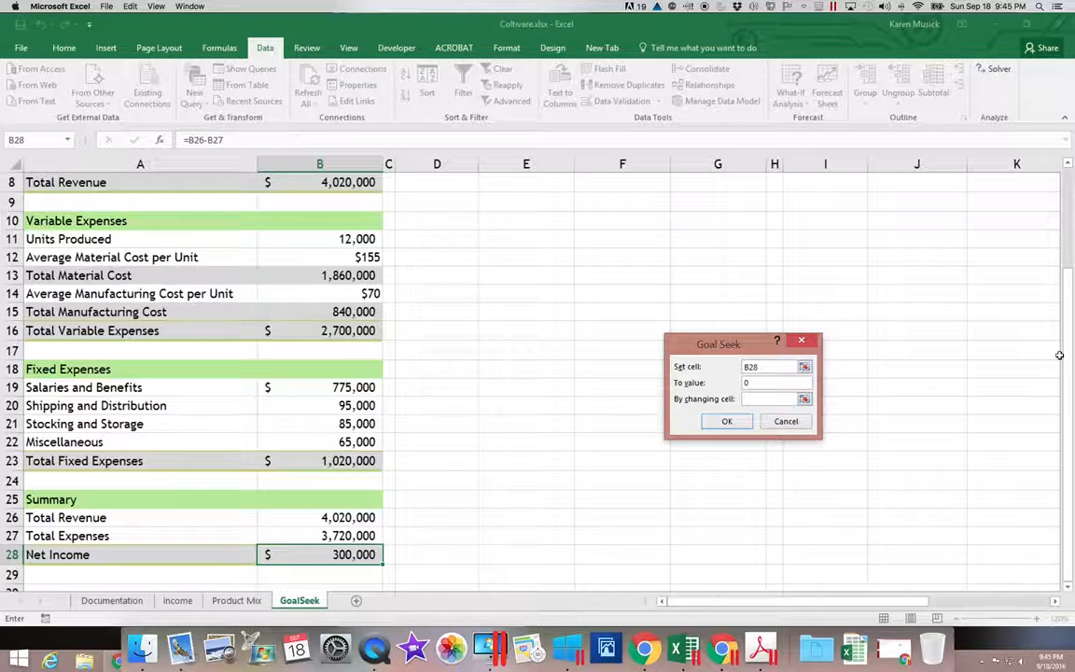
pyautogui.moveTo(1065, 373); pyautogui.dragTo(1062, 227)
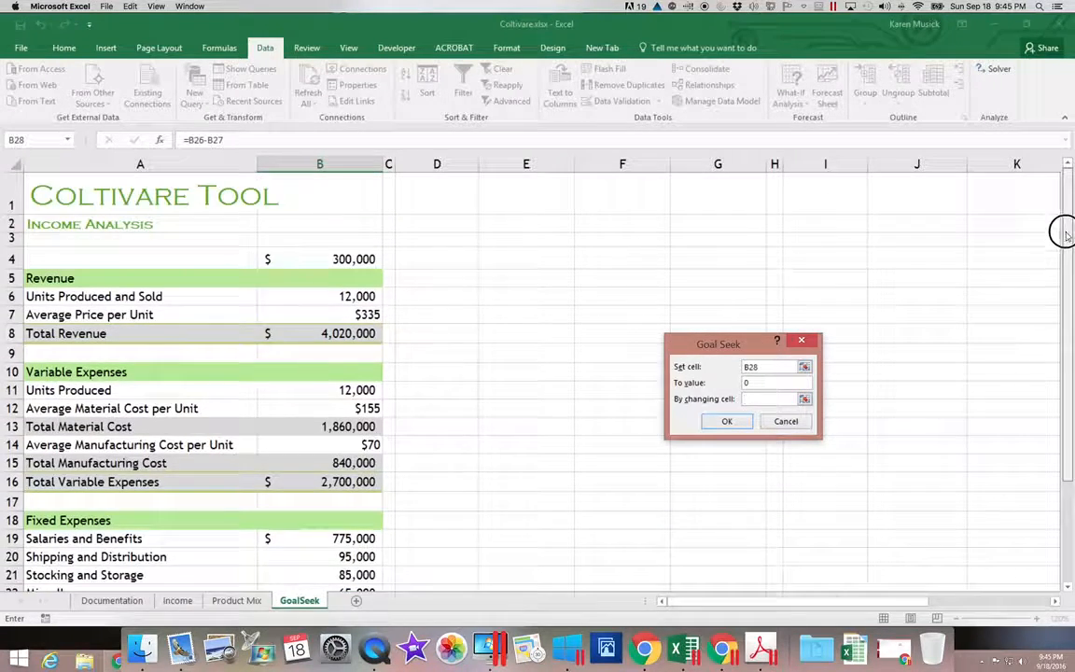
pyautogui.click(355, 297)
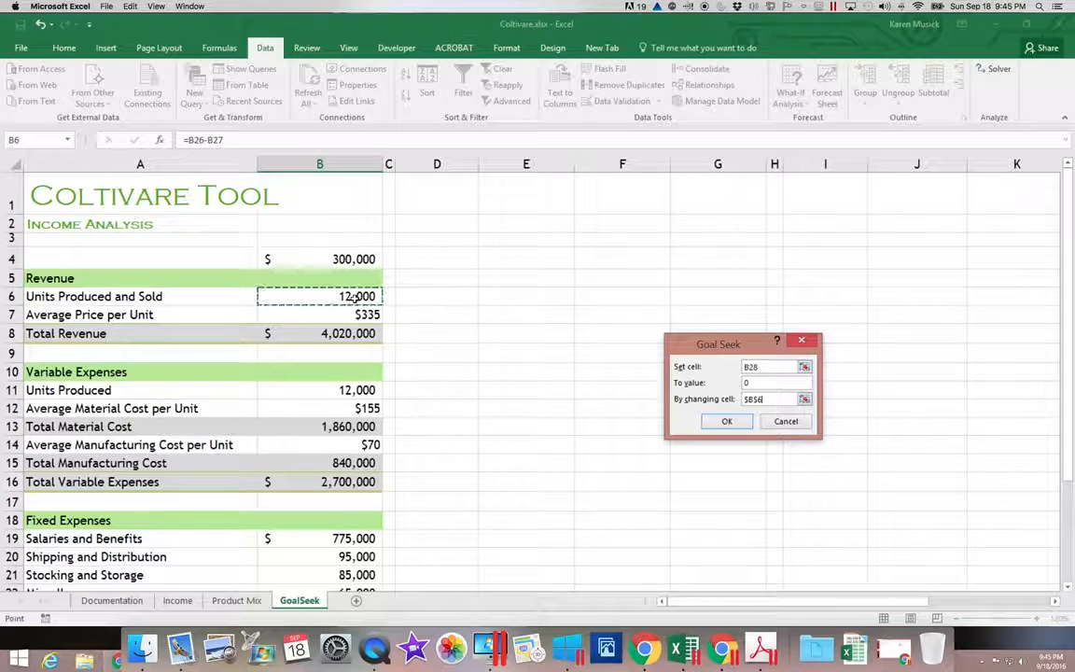
pyautogui.click(726, 420)
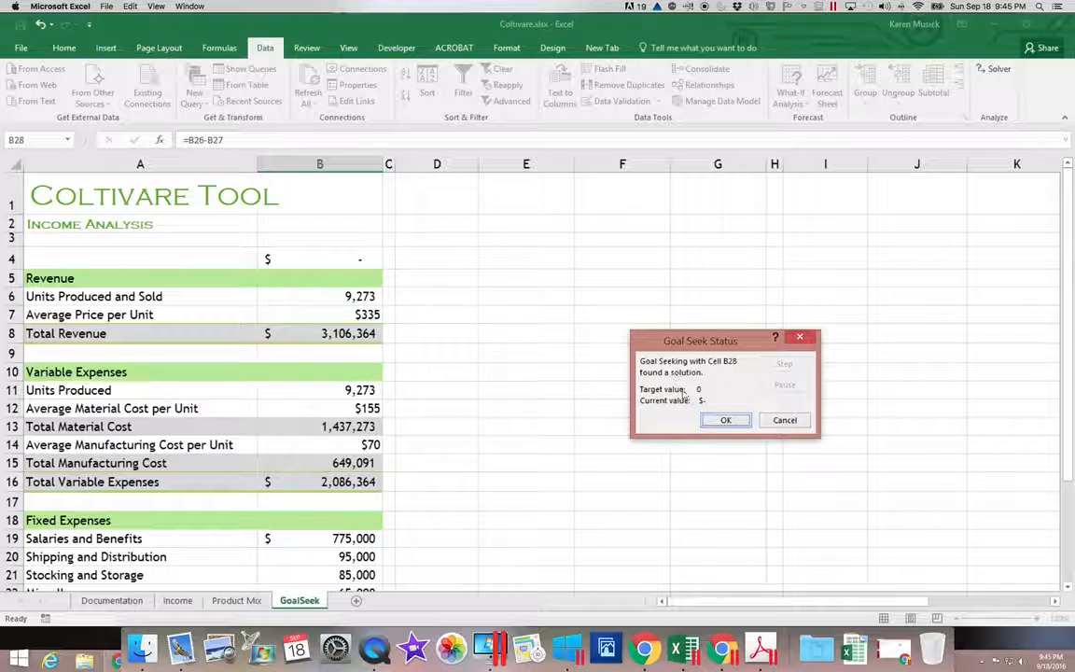
pyautogui.click(726, 420)
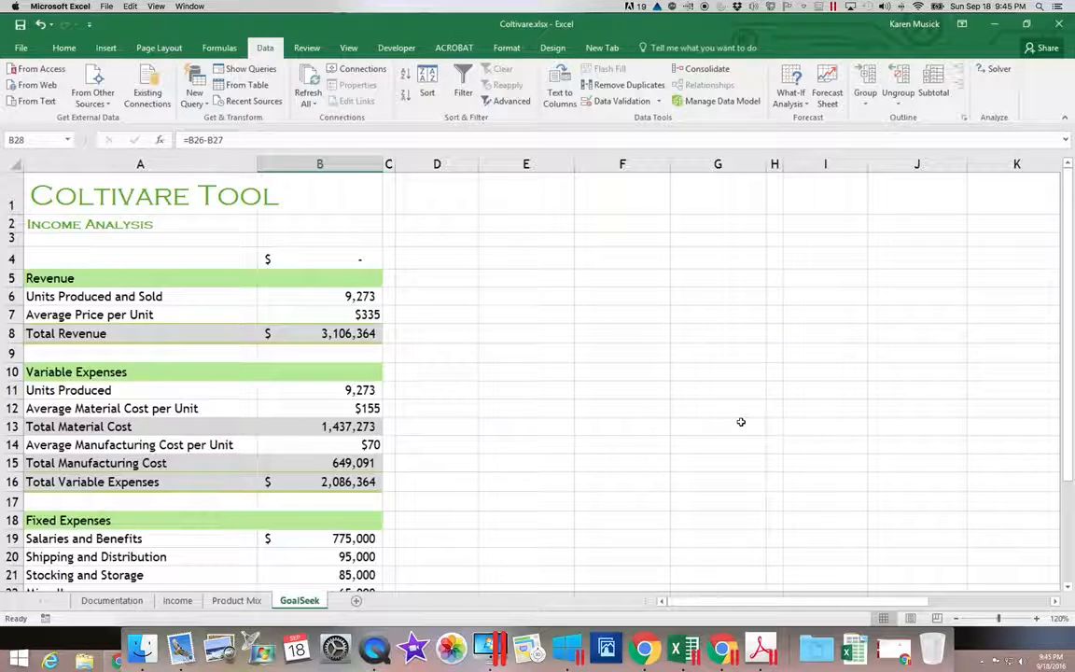